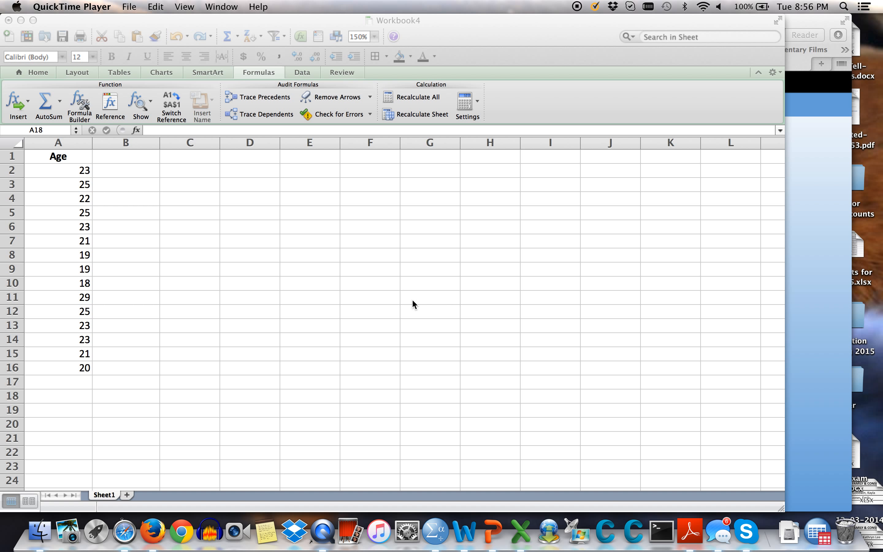
pyautogui.click(80, 380)
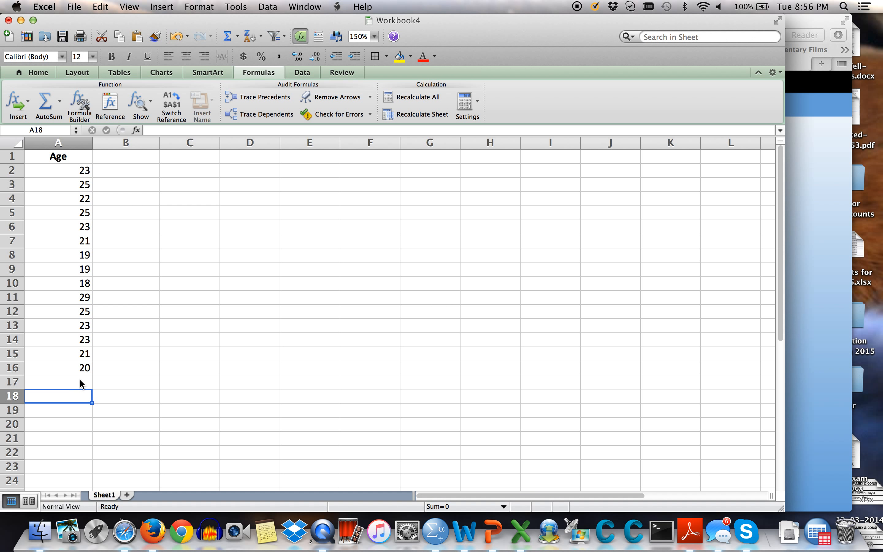
pyautogui.click(75, 381)
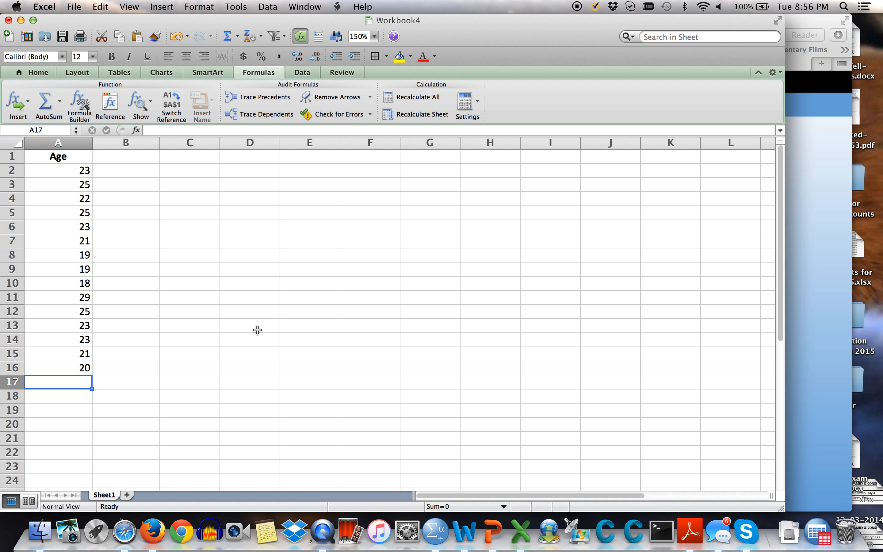
# Switch to Word, close the open interview document and create a new blank Word document
pyautogui.click(462, 533)
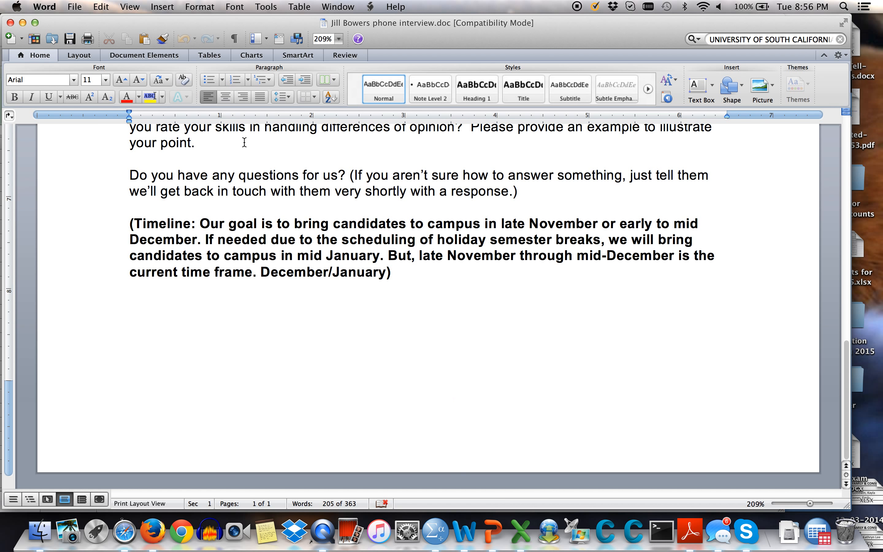
pyautogui.click(12, 24)
pyautogui.click(469, 533)
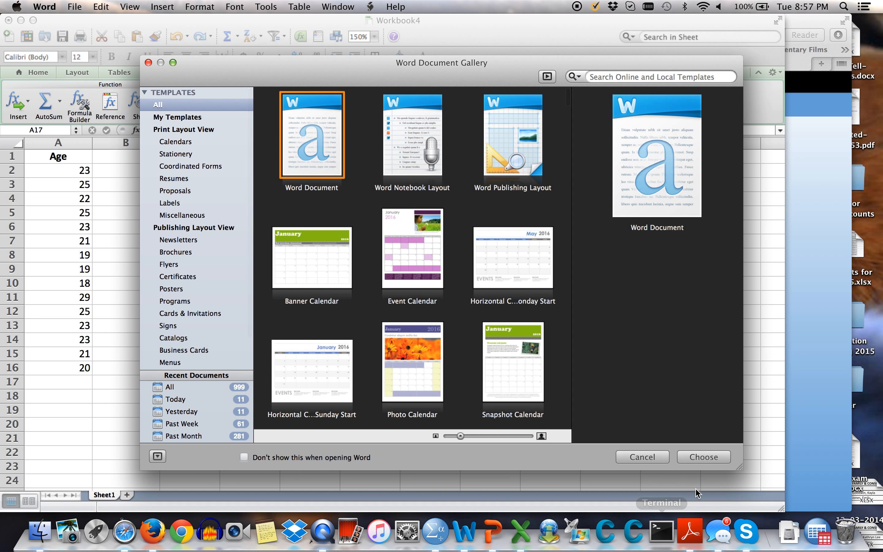
pyautogui.click(698, 456)
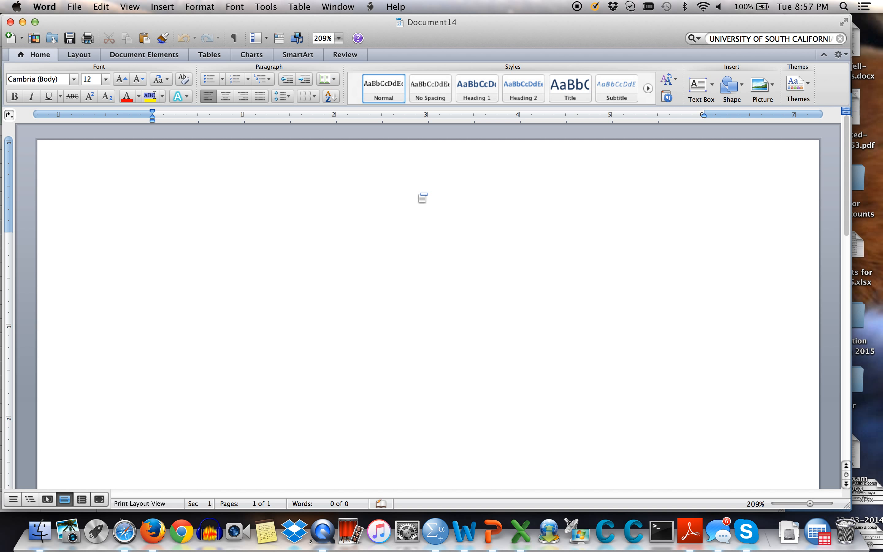
# Write "(N = 100)" in the document and italicize only the letter N
pyautogui.write('(N = 100)')
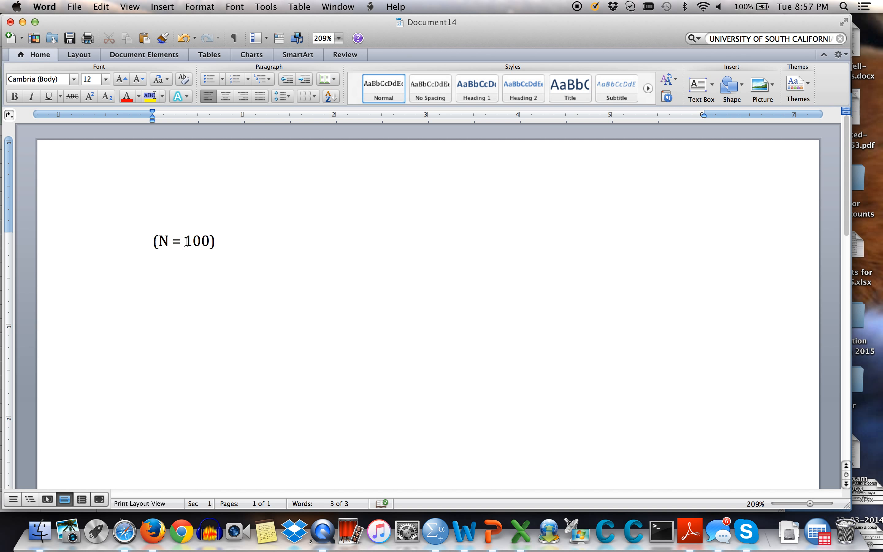
pyautogui.click(166, 240)
pyautogui.hotkey('shift', 'Left')
pyautogui.click(32, 97)
pyautogui.click(223, 238)
# Add "(SD = 2.45)" on a new line and italicize only SD
pyautogui.press('Return')
pyautogui.write('(SD = 2.45)')
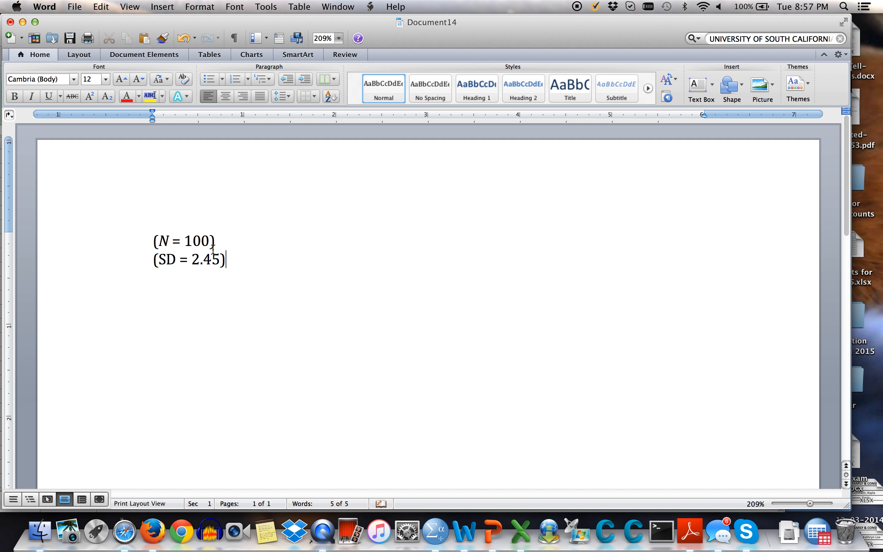
pyautogui.moveTo(177, 259); pyautogui.dragTo(159, 259)
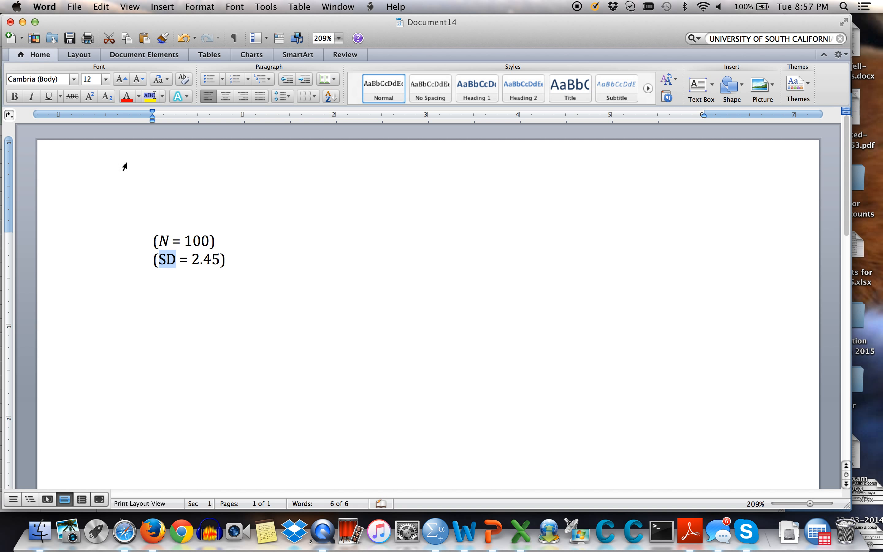
pyautogui.click(30, 96)
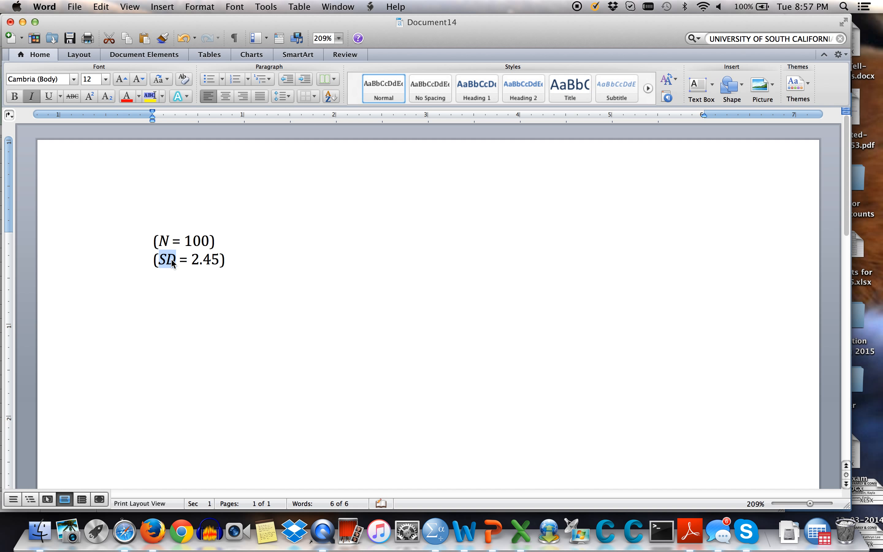
# Below a blank line under the SD entry, write "p = .001" and "p < .05" on separate lines
pyautogui.click(242, 253)
pyautogui.press('Return')
pyautogui.write('p')
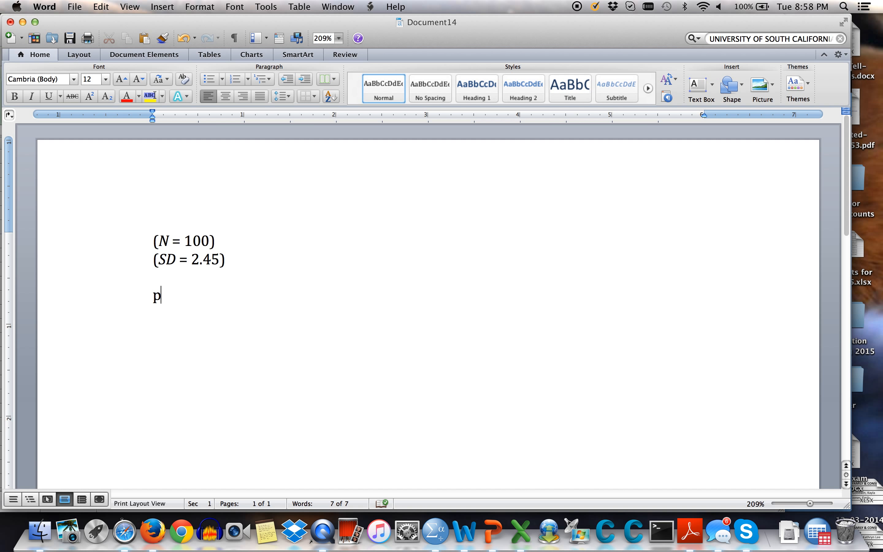
pyautogui.write(' = .001')
pyautogui.press('Return')
pyautogui.write('p ')
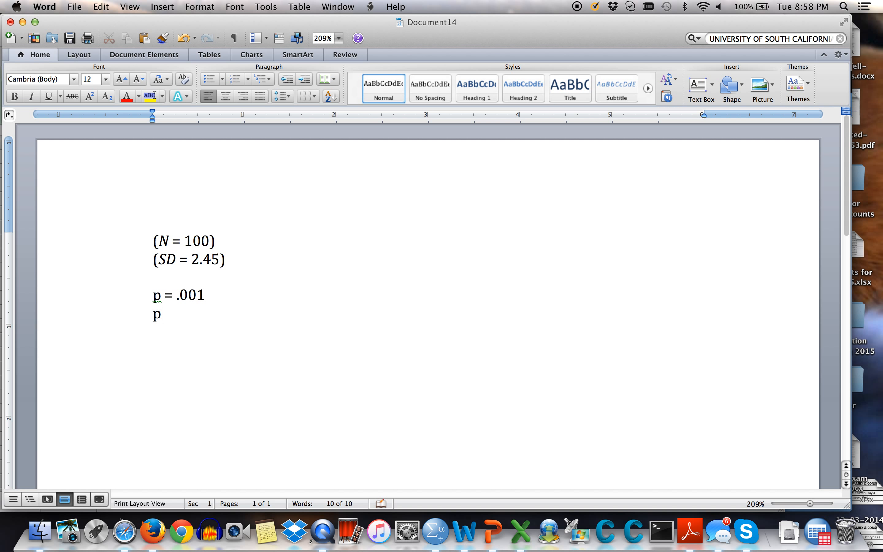
pyautogui.write('< .05')
# Italicize the letter p in both "p < .05" and "p = .001", leaving neither one bold
pyautogui.click(162, 295)
pyautogui.moveTo(161, 314); pyautogui.dragTo(151, 314)
pyautogui.click(35, 94)
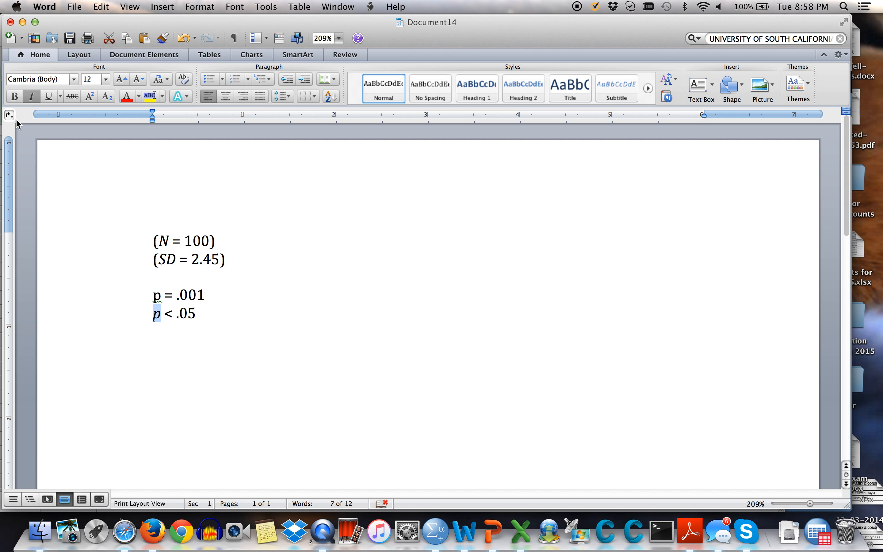
pyautogui.moveTo(161, 295); pyautogui.dragTo(155, 297)
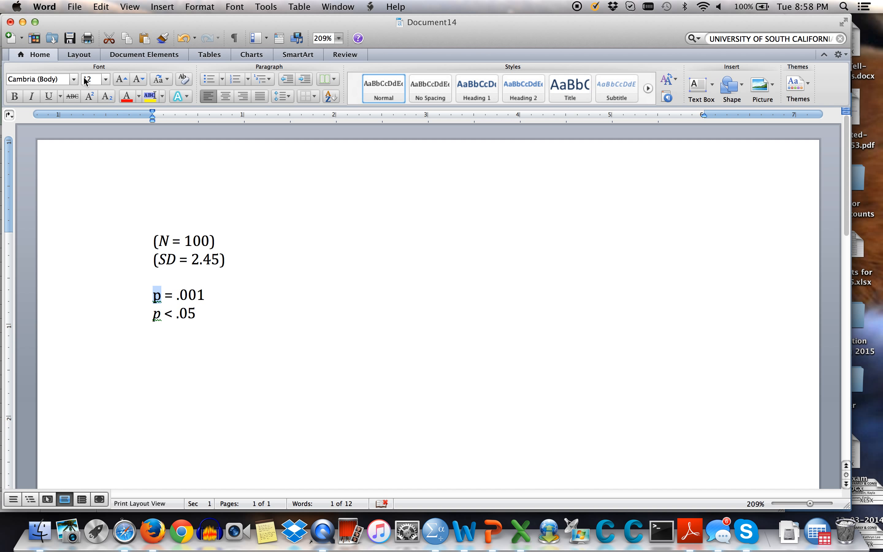
pyautogui.click(20, 98)
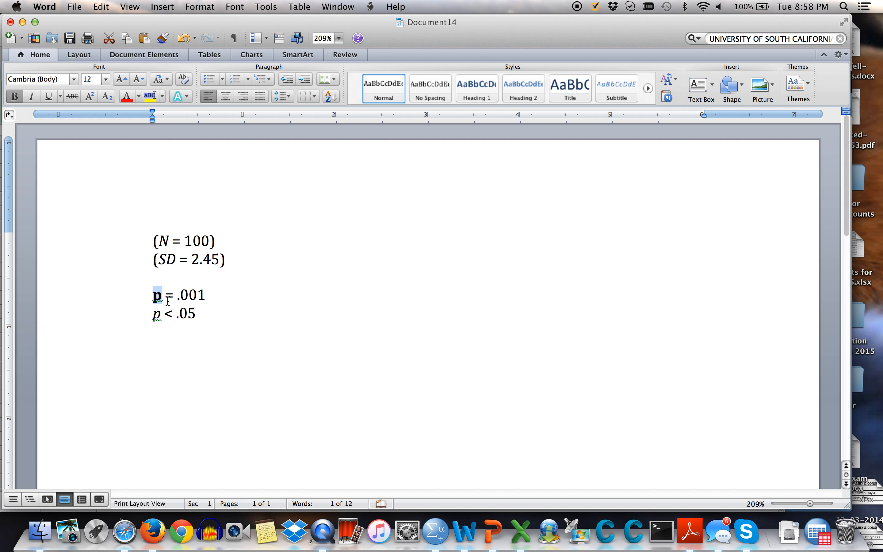
pyautogui.click(12, 99)
pyautogui.click(32, 96)
# Add "r = 0.45" below a blank line after the p values and italicize only the letter r
pyautogui.click(214, 314)
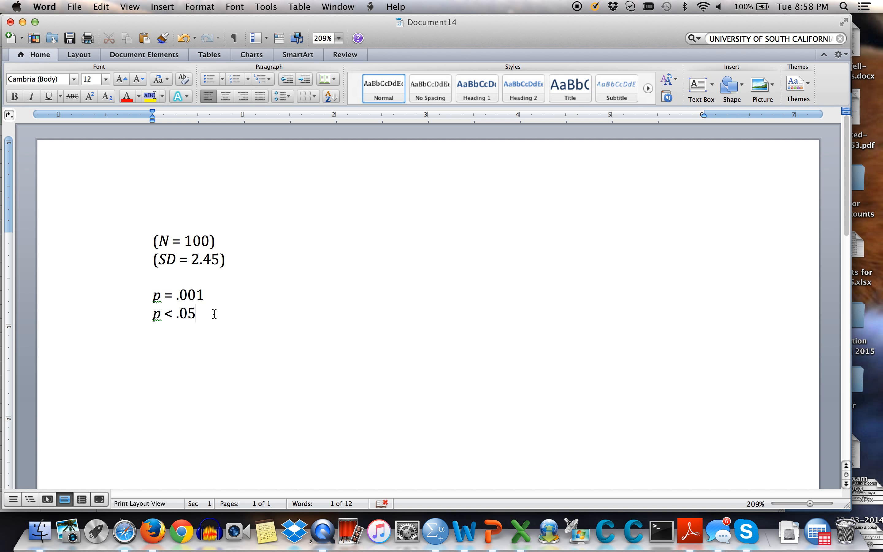
pyautogui.press('Return')
pyautogui.write('r = 0.45')
pyautogui.click(159, 349)
pyautogui.moveTo(159, 349); pyautogui.dragTo(152, 349)
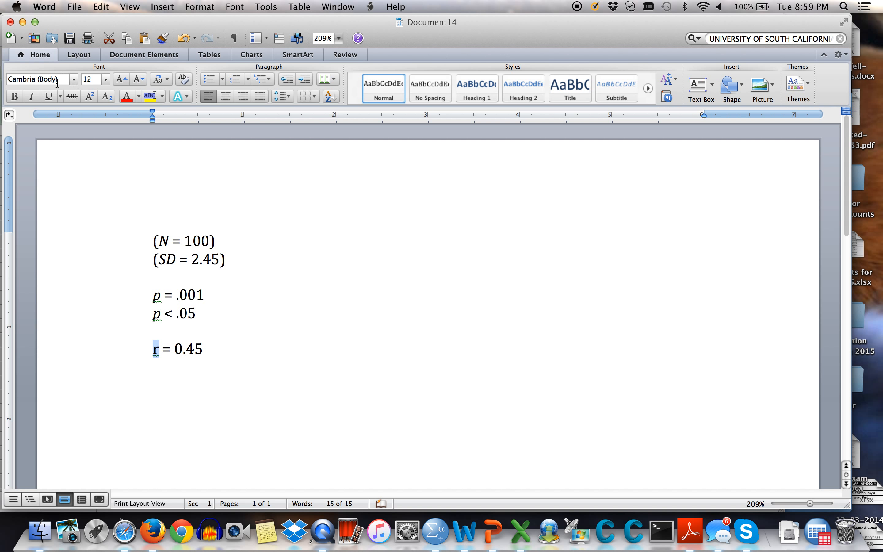
pyautogui.click(31, 96)
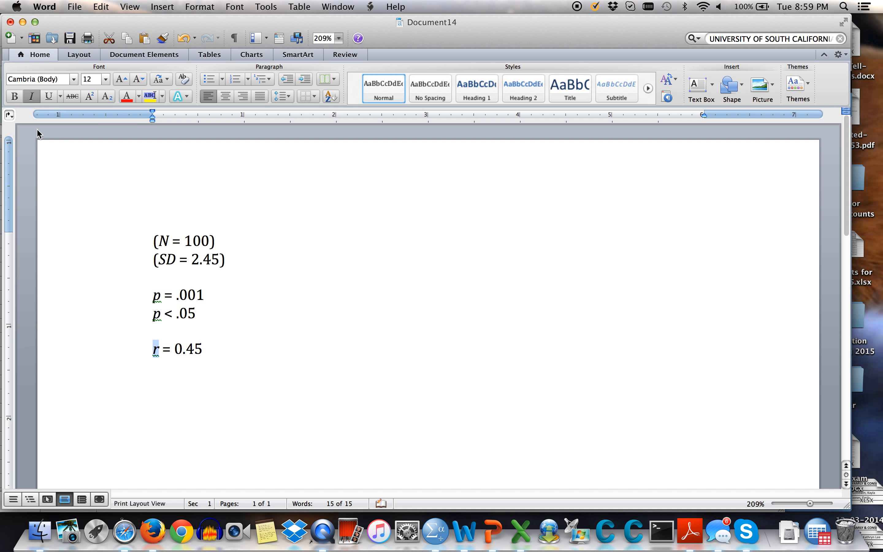
# Write "(M = 5.09, SD = 3.48)" with its enclosing parentheses below a blank line after the r value
pyautogui.click(214, 349)
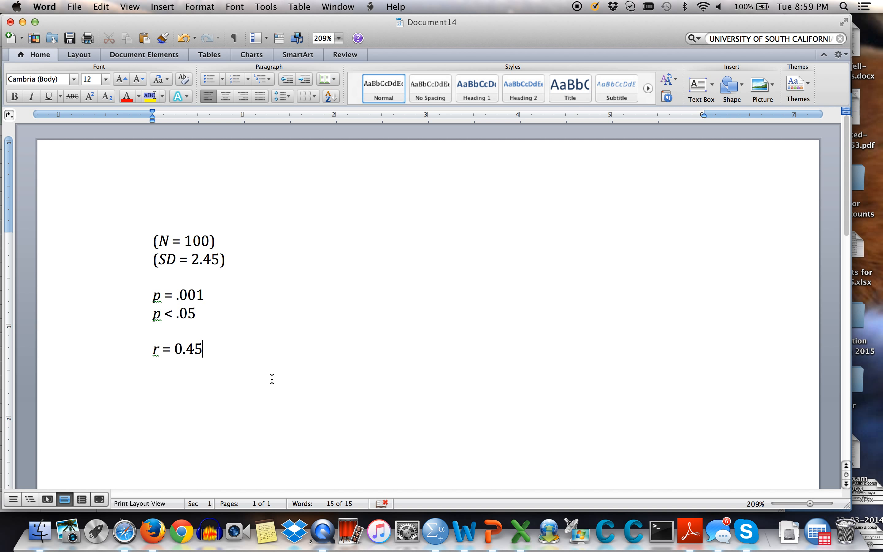
pyautogui.press('Return')
pyautogui.press('Return')
pyautogui.write('M = 5.09, SD = 3.')
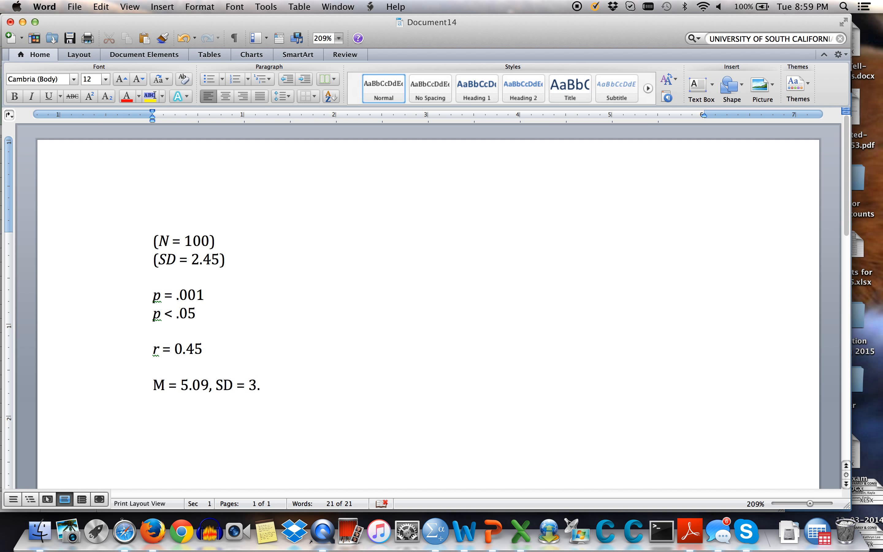
pyautogui.write('48')
pyautogui.write(')')
pyautogui.click(153, 383)
pyautogui.write('(')
# Italicize M and SD in the "(M = 5.09, SD = 3.48)" line
pyautogui.moveTo(169, 387); pyautogui.dragTo(159, 386)
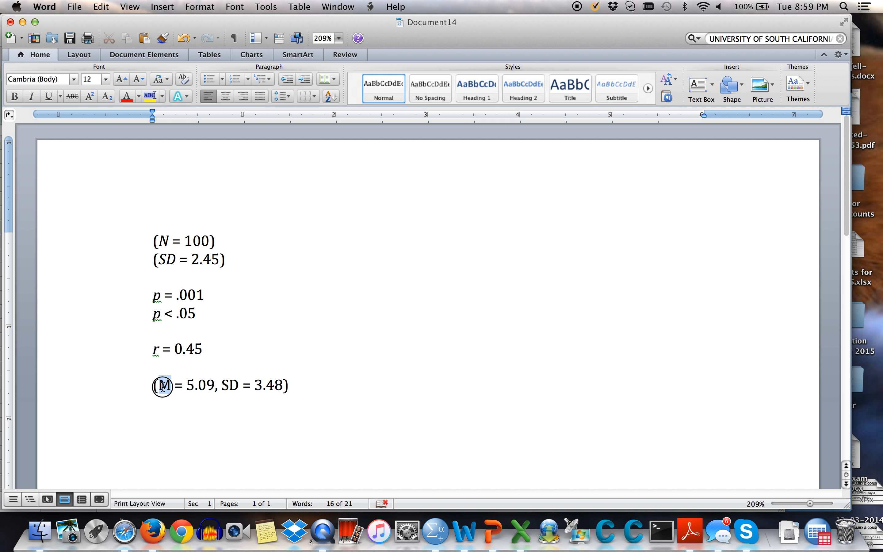
pyautogui.click(33, 96)
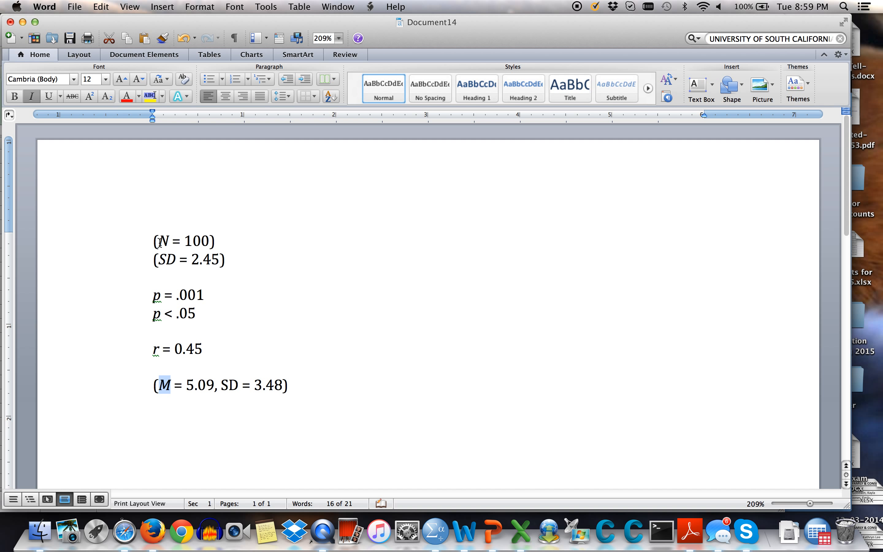
pyautogui.click(239, 384)
pyautogui.moveTo(239, 383); pyautogui.dragTo(221, 385)
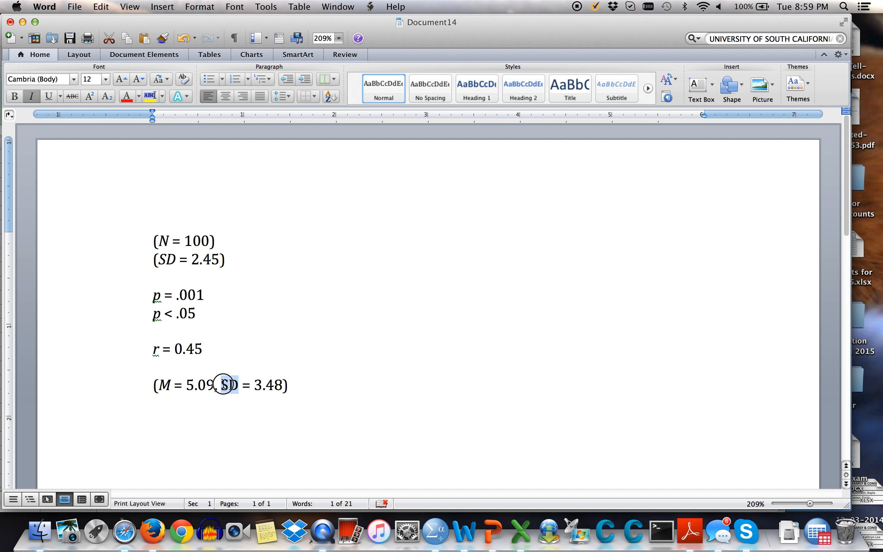
pyautogui.click(32, 98)
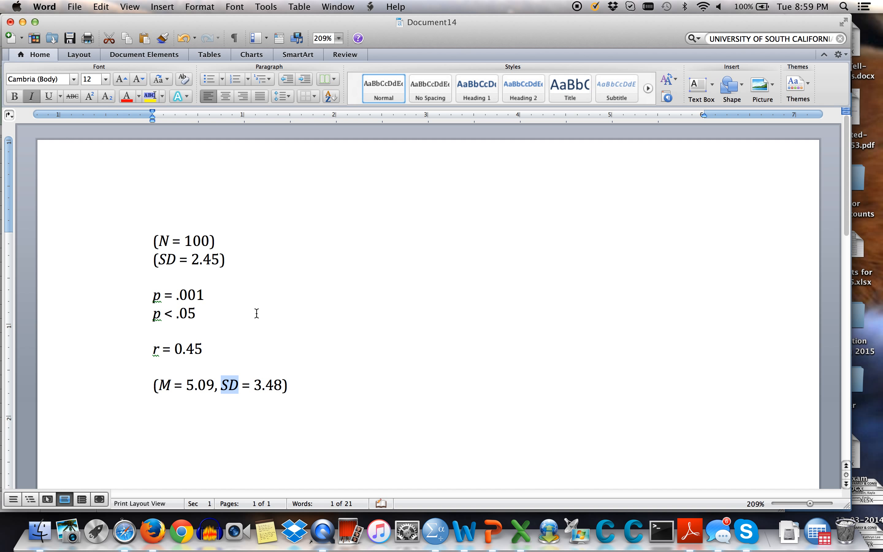
# Write X followed by a superscript 2 below a blank line after the mean and SD line
pyautogui.click(297, 386)
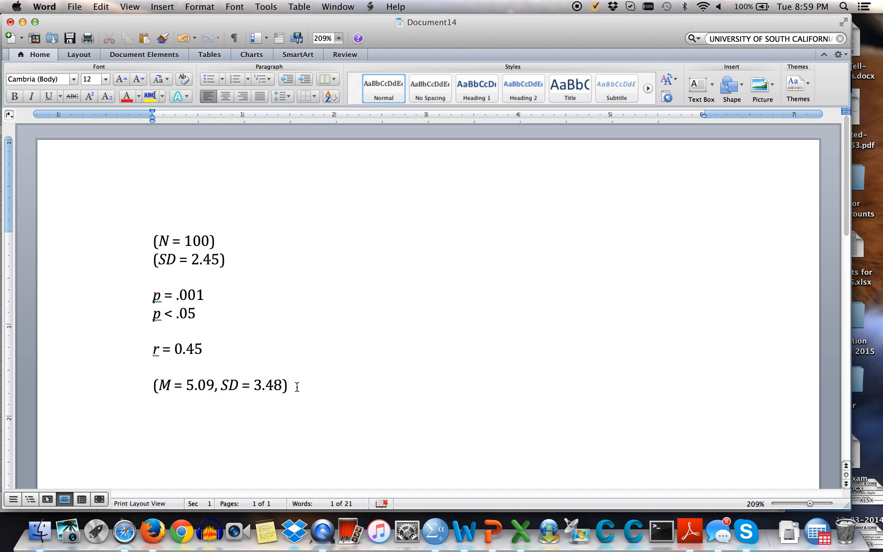
pyautogui.press('Return')
pyautogui.write('X')
pyautogui.click(235, 6)
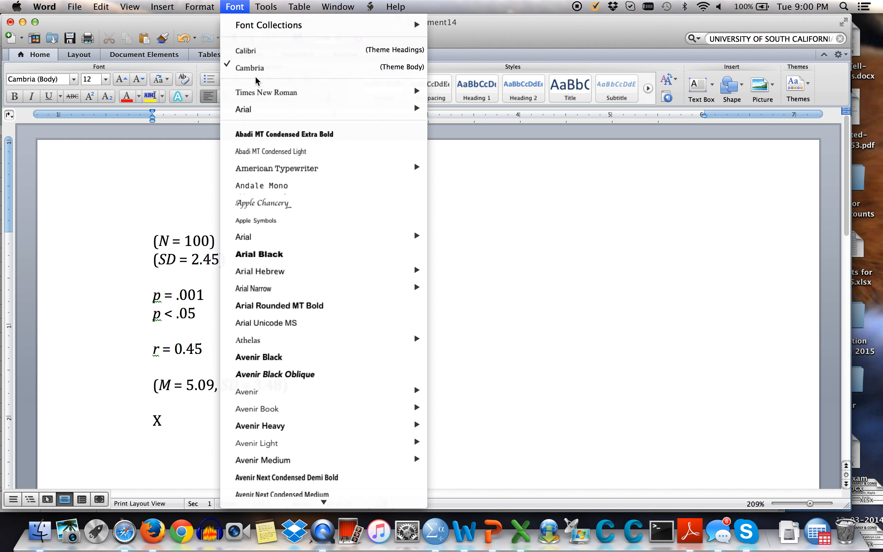
pyautogui.click(240, 9)
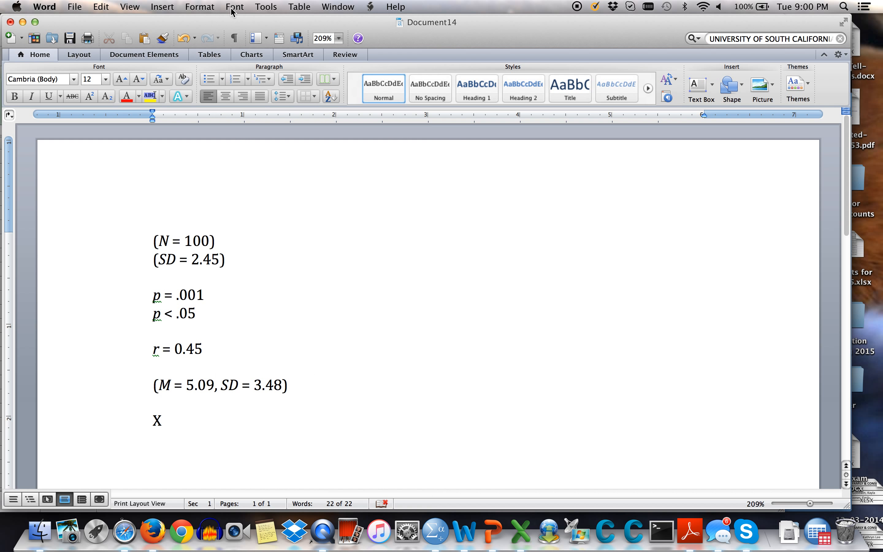
pyautogui.click(200, 8)
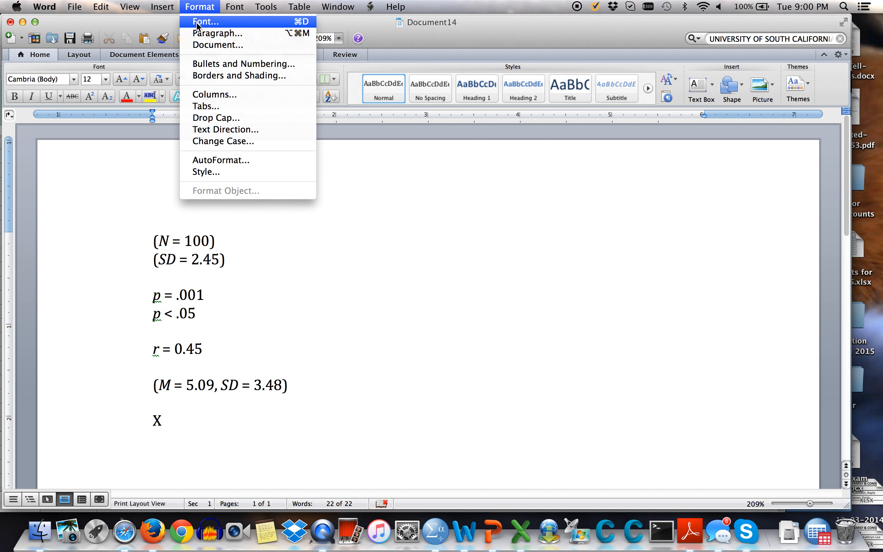
pyautogui.click(197, 23)
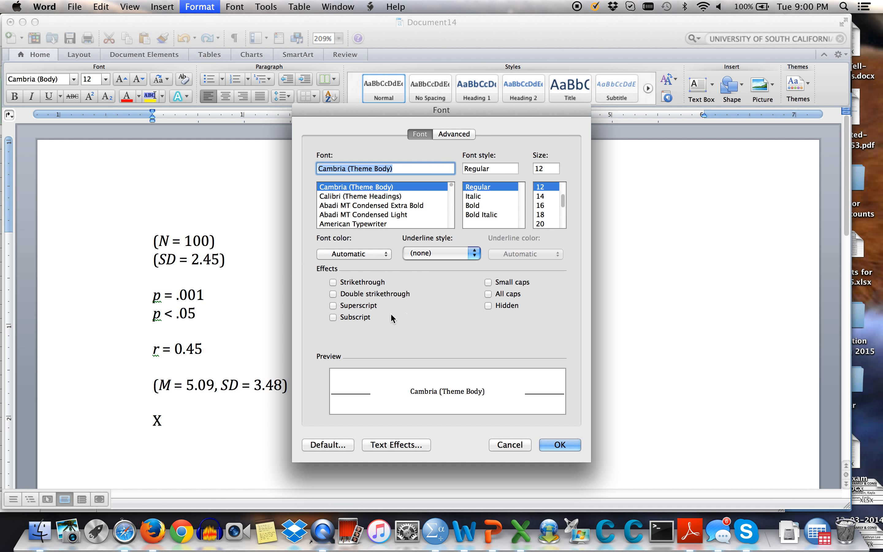
pyautogui.click(334, 306)
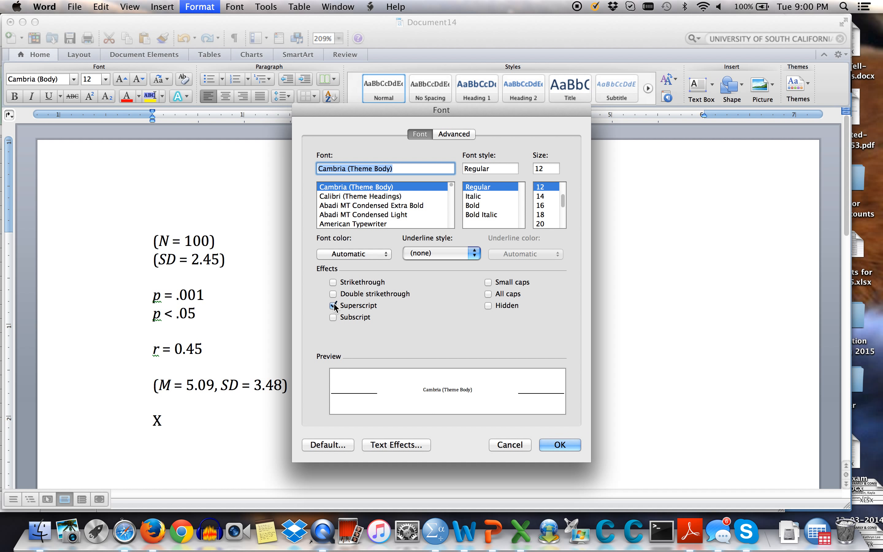
pyautogui.click(560, 445)
pyautogui.write('2')
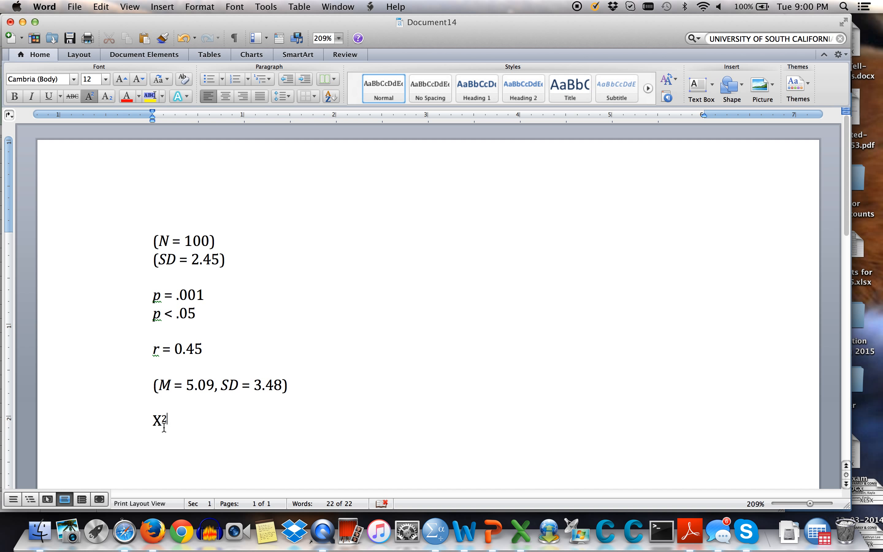
# Italicize the X² symbol and continue its line with "= 3.79" in regular text without superscript or italics
pyautogui.moveTo(157, 420); pyautogui.dragTo(171, 421)
pyautogui.click(32, 97)
pyautogui.click(182, 426)
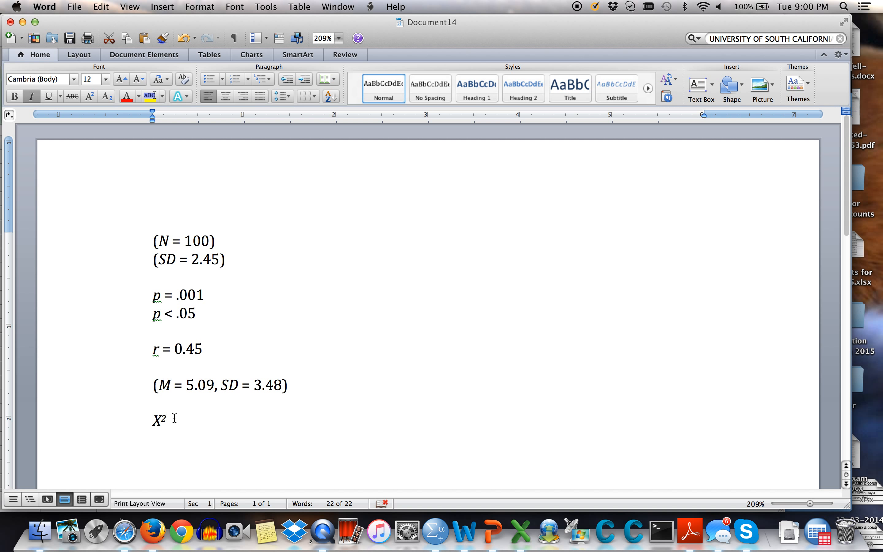
pyautogui.write('/')
pyautogui.click(92, 96)
pyautogui.write('/')
pyautogui.click(33, 96)
pyautogui.write('= 3.78')
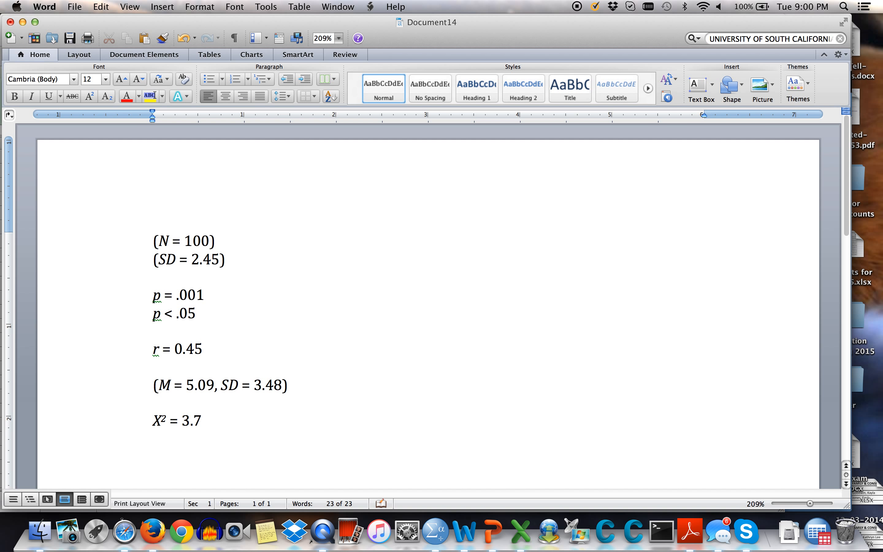
pyautogui.press('BackSpace')
pyautogui.write('9')
# Write the sentence "The mean age was 15.67 (SD = 1.22)" below a blank line after the X² value
pyautogui.write('Rhw')
pyautogui.press('BackSpace')
pyautogui.press('BackSpace')
pyautogui.press('BackSpace')
pyautogui.write('The mea')
pyautogui.press('BackSpace')
pyautogui.write('ean age was')
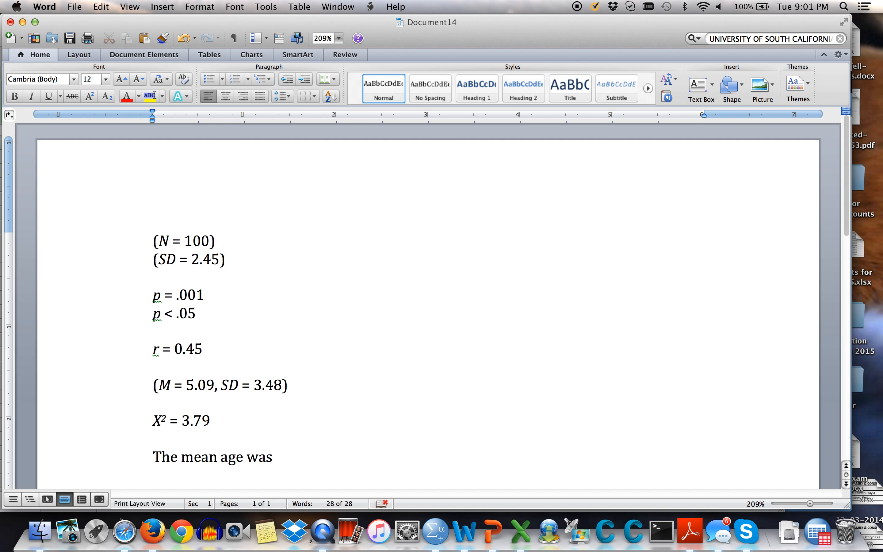
pyautogui.write(' 15.67 (SD =')
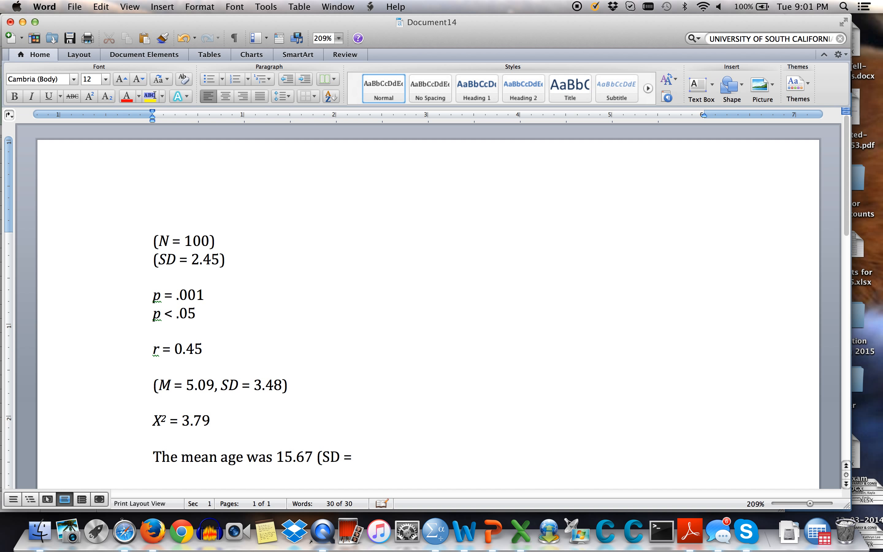
pyautogui.write(' 1.22)')
# Italicize SD in the mean age sentence, end the sentence with a period and start a new paragraph
pyautogui.moveTo(323, 456); pyautogui.dragTo(334, 457)
pyautogui.click(30, 96)
pyautogui.click(394, 456)
pyautogui.write('.')
pyautogui.press('Return')
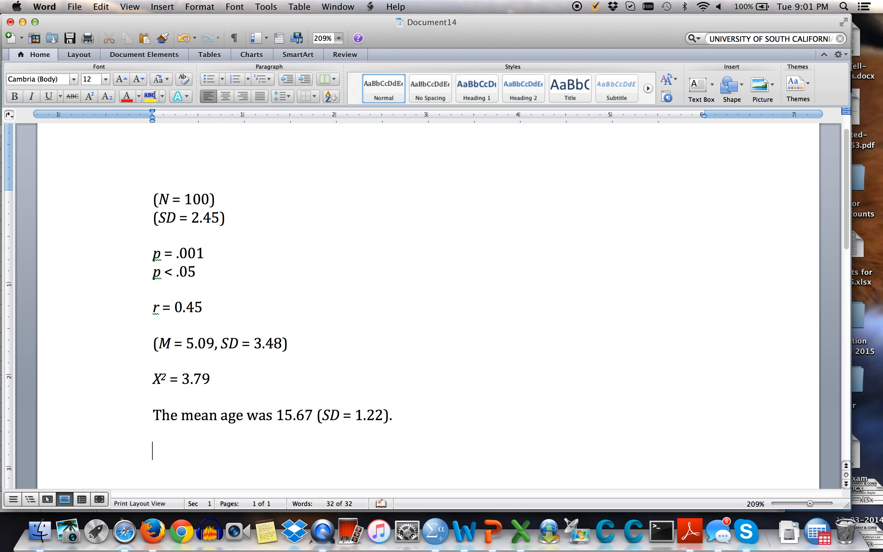
# Write the sentence "The correlation was 0.45, p = .000." with p in italics and start a new paragraph
pyautogui.write('The correlation was')
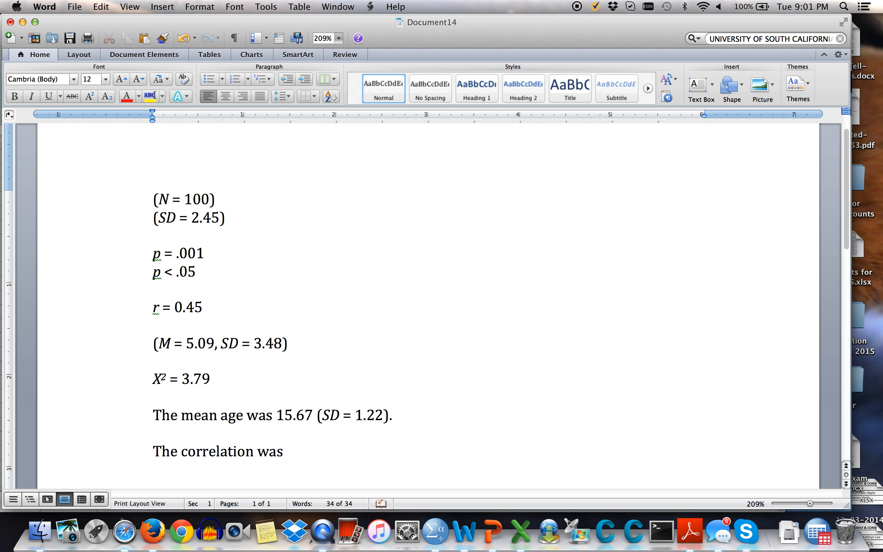
pyautogui.write(' 0.45, p = .000')
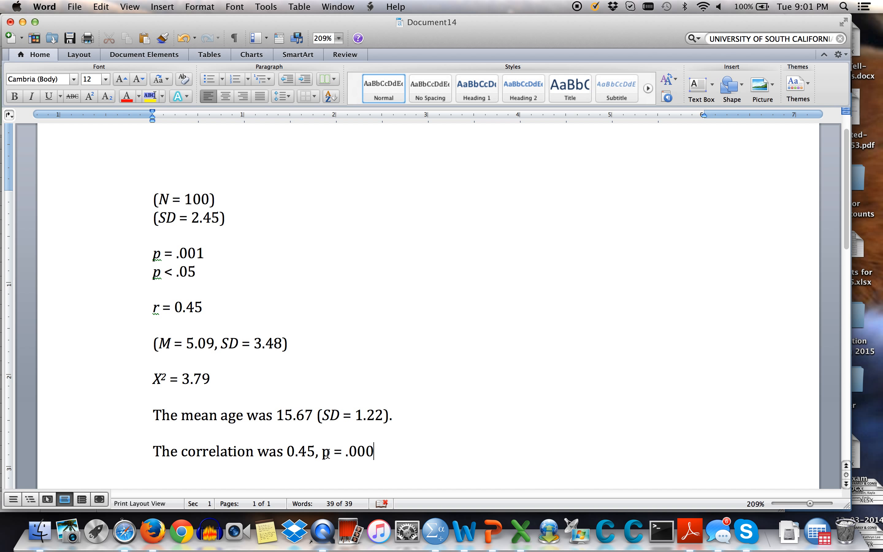
pyautogui.doubleClick(326, 453)
pyautogui.click(32, 96)
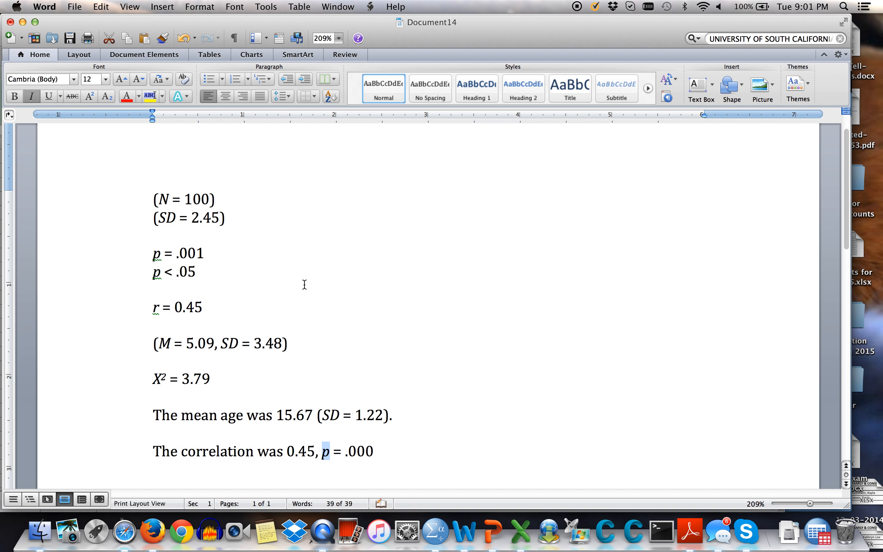
pyautogui.click(375, 454)
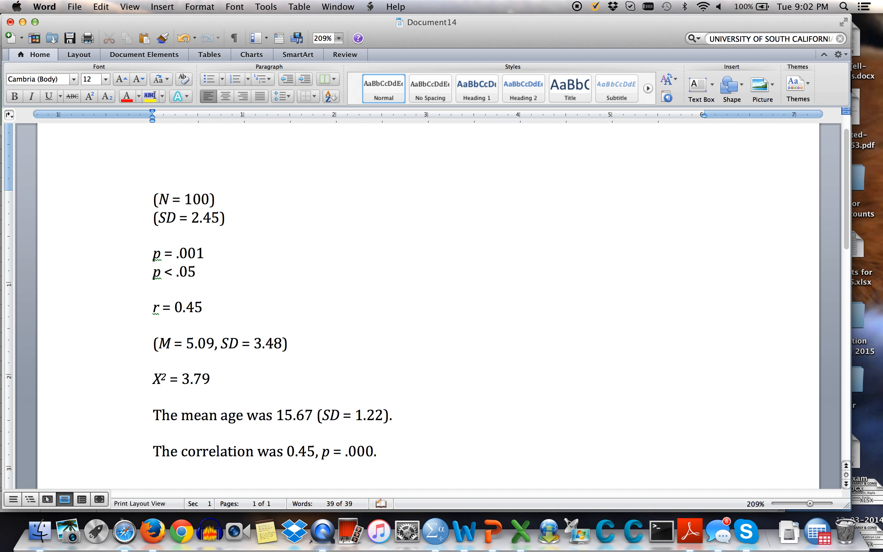
pyautogui.press('Return')
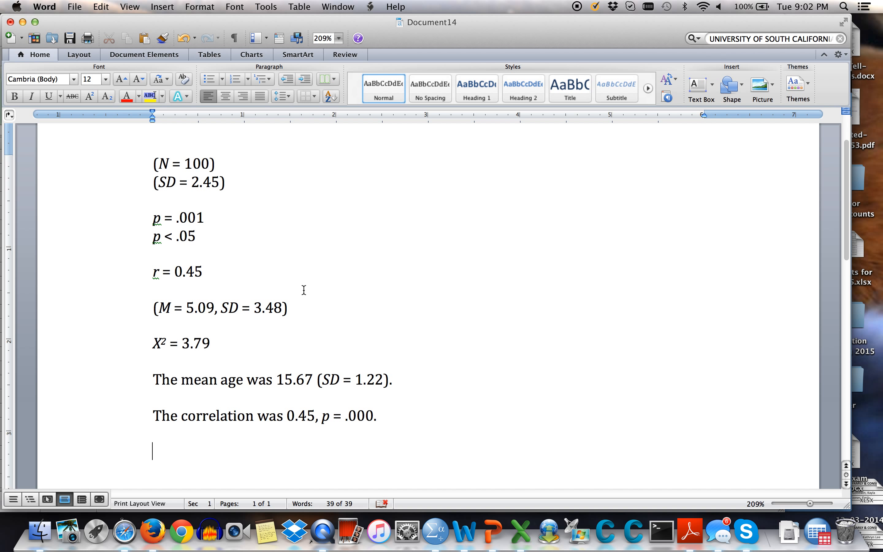
pyautogui.scroll(3, 304, 291)
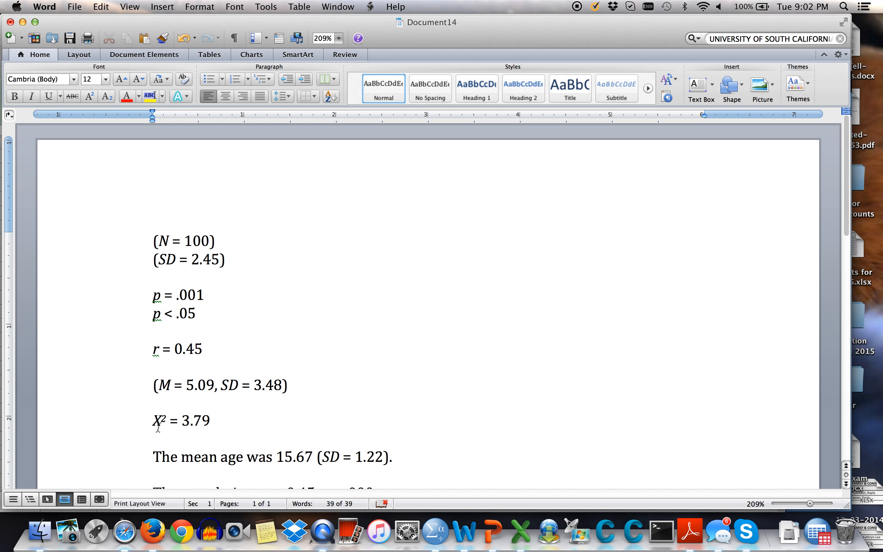
pyautogui.scroll(-5, 397, 364)
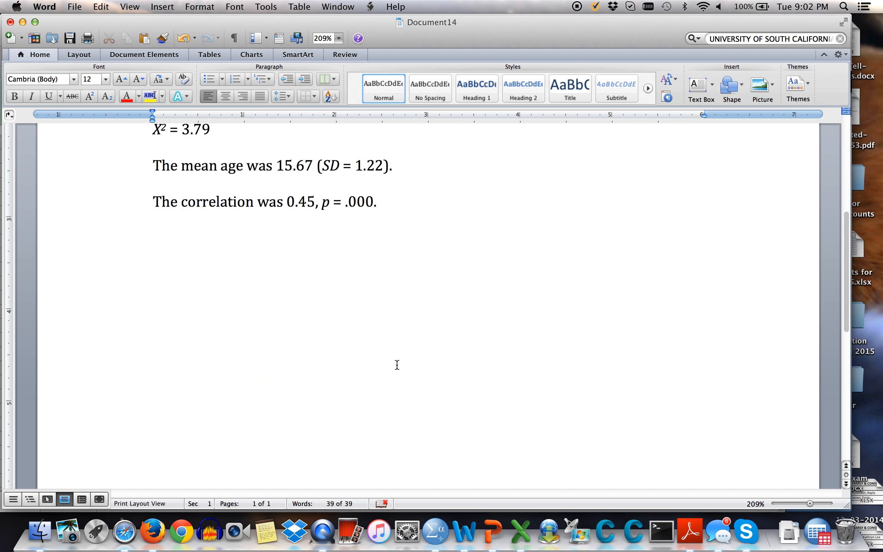
pyautogui.scroll(5, 397, 364)
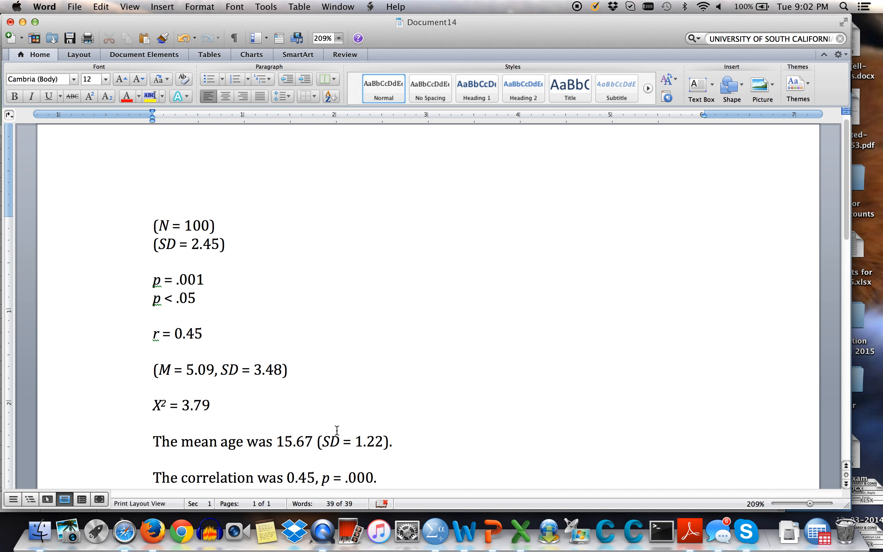
# Switch to the Excel workbook with the Age column and calculate the average of A2:A16 in cell A17
pyautogui.click(524, 533)
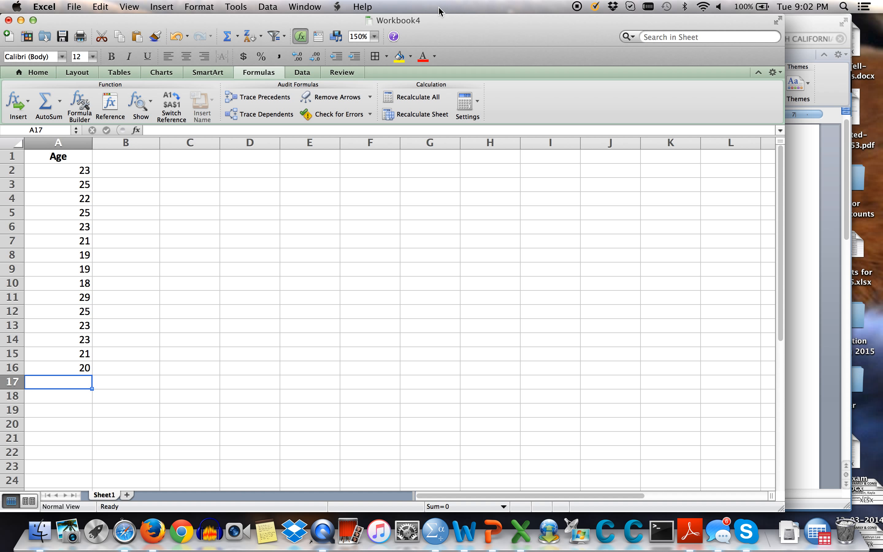
pyautogui.click(471, 19)
pyautogui.click(51, 385)
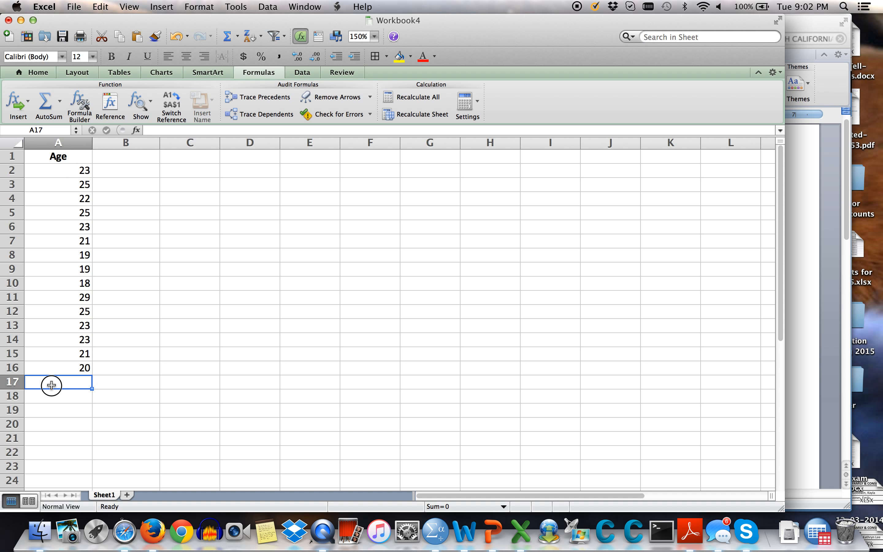
pyautogui.click(59, 102)
pyautogui.click(62, 132)
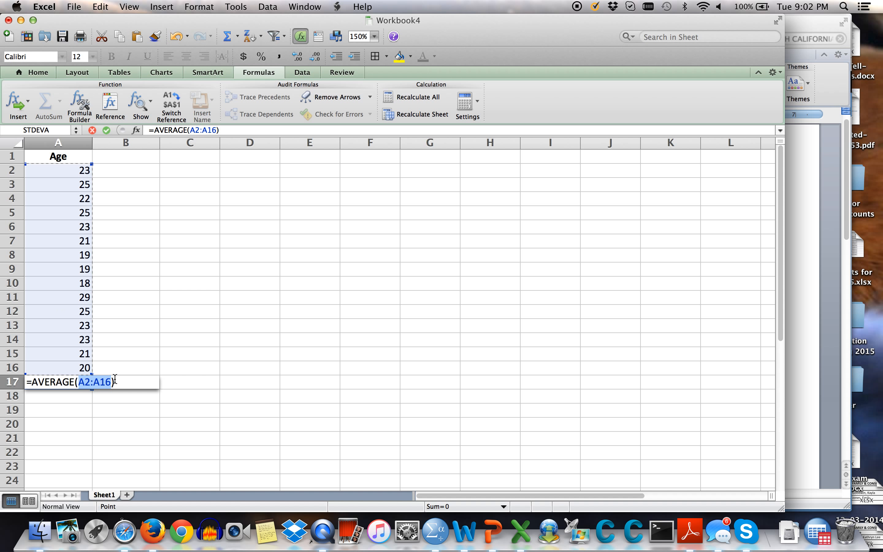
pyautogui.press('Return')
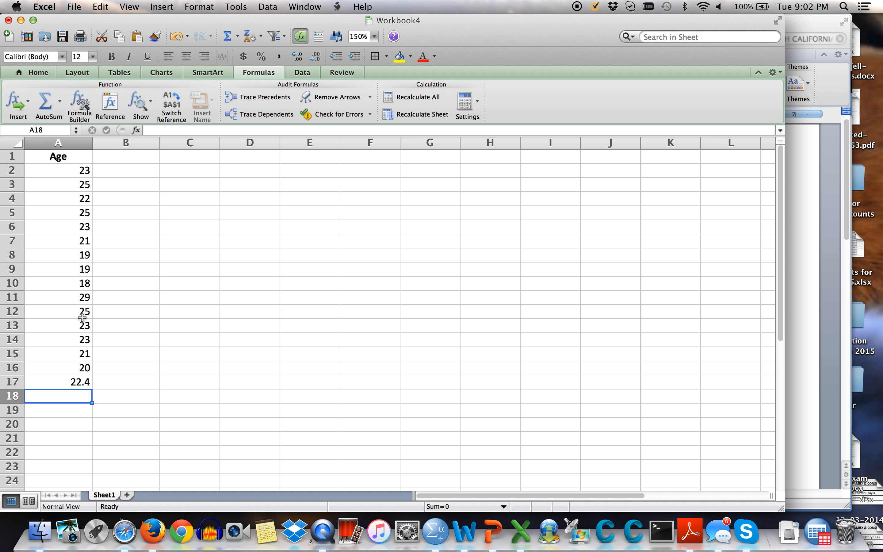
# Calculate the standard deviation of the ages in cell A18 with the formula =STDEVA(a2:a16)
pyautogui.click(155, 127)
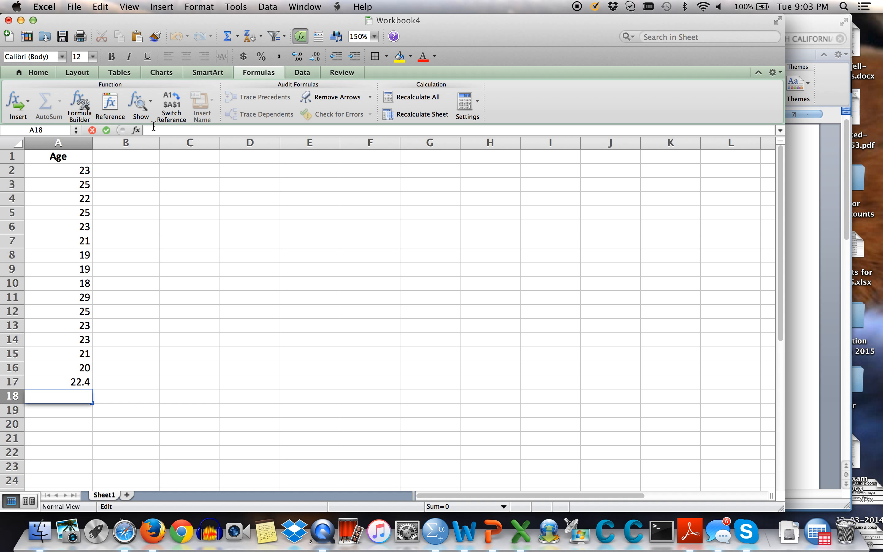
pyautogui.write('=STDEVA')
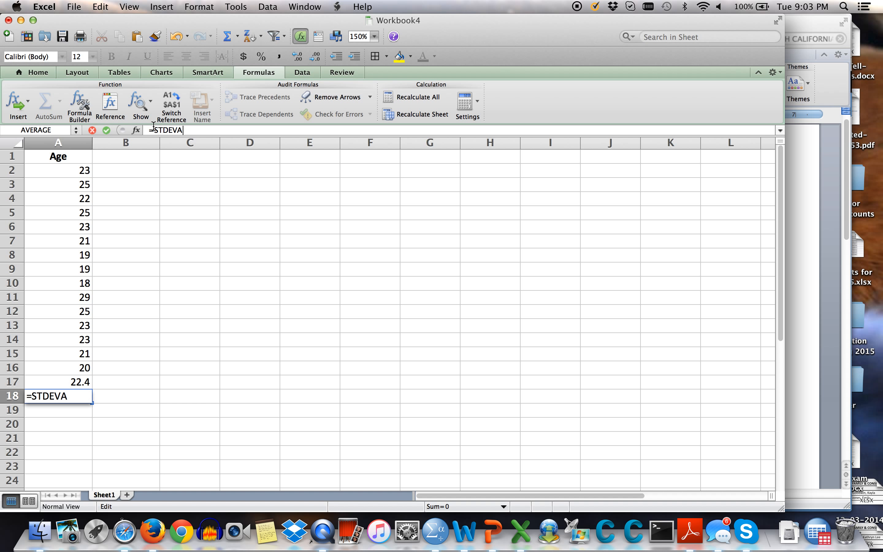
pyautogui.write('(')
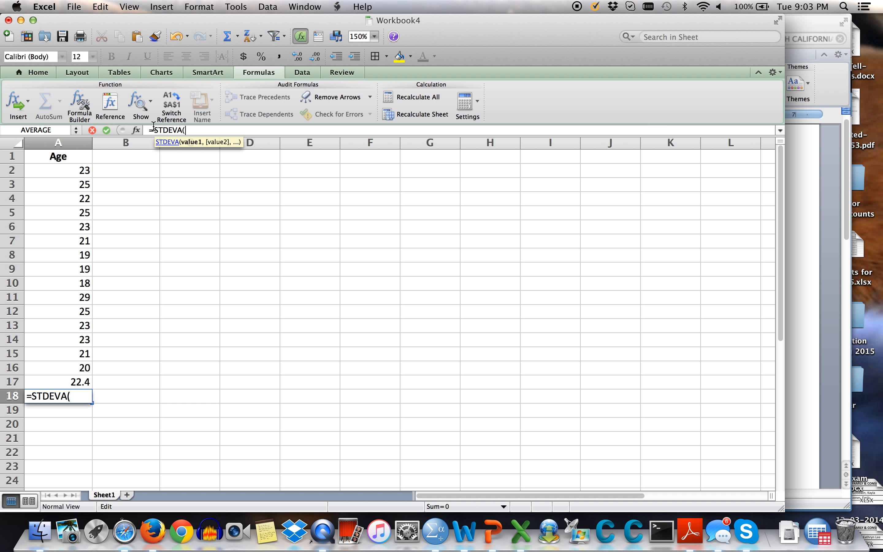
pyautogui.write('a2:a16')
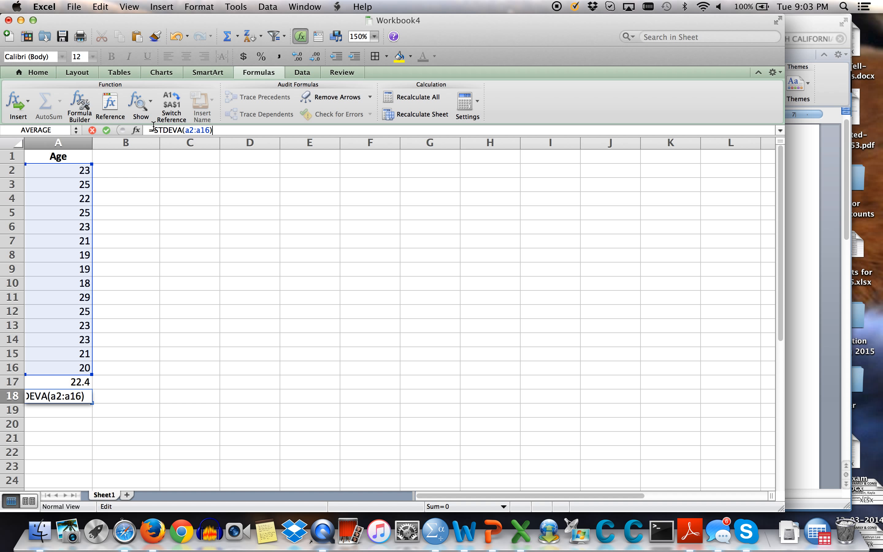
pyautogui.press('Return')
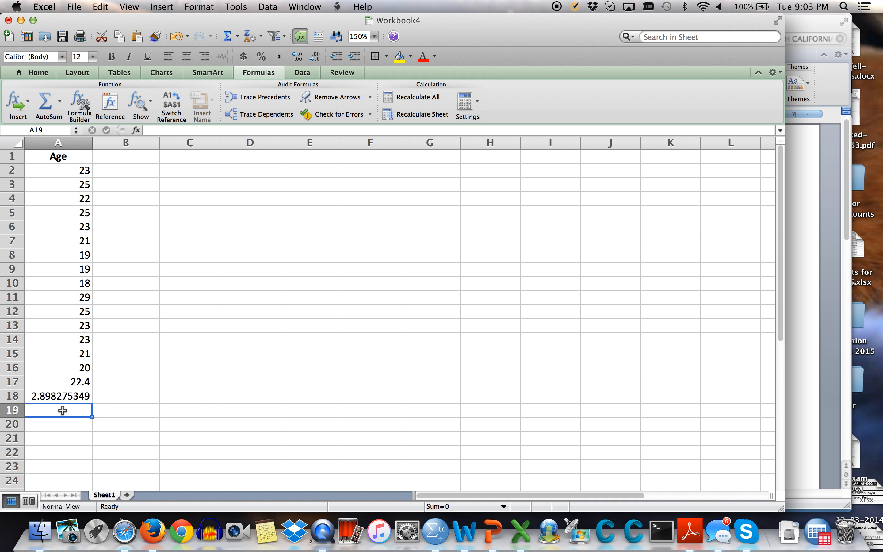
# Format the standard deviation in cell A18 as a Number with 2 decimal places
pyautogui.click(71, 397)
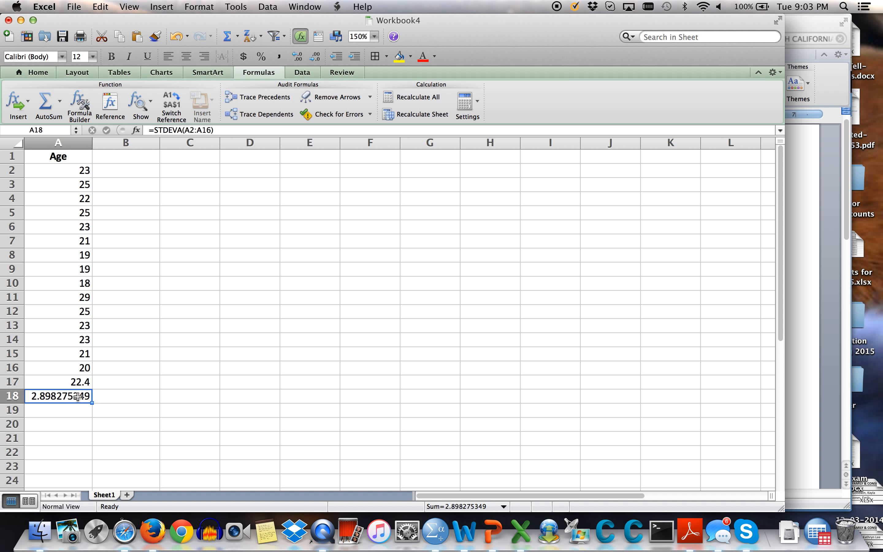
pyautogui.rightClick(78, 397)
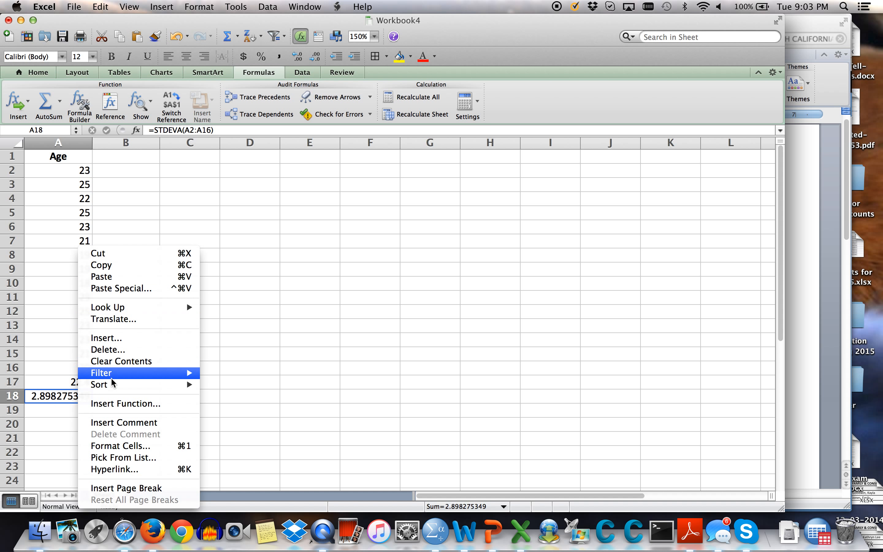
pyautogui.click(118, 446)
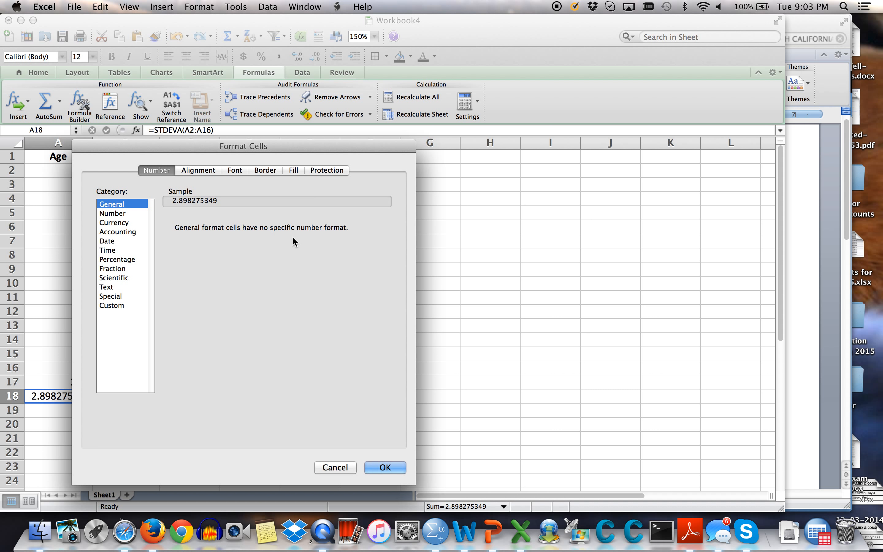
pyautogui.click(112, 213)
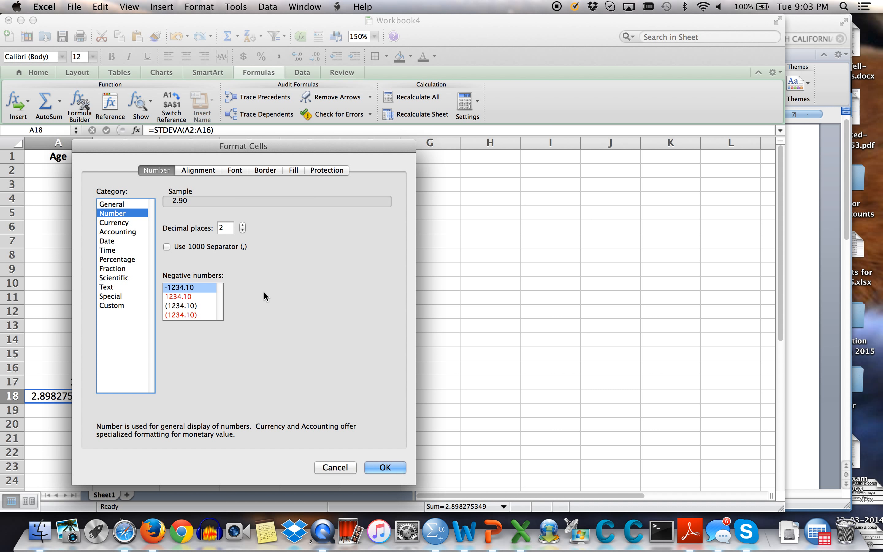
pyautogui.click(386, 465)
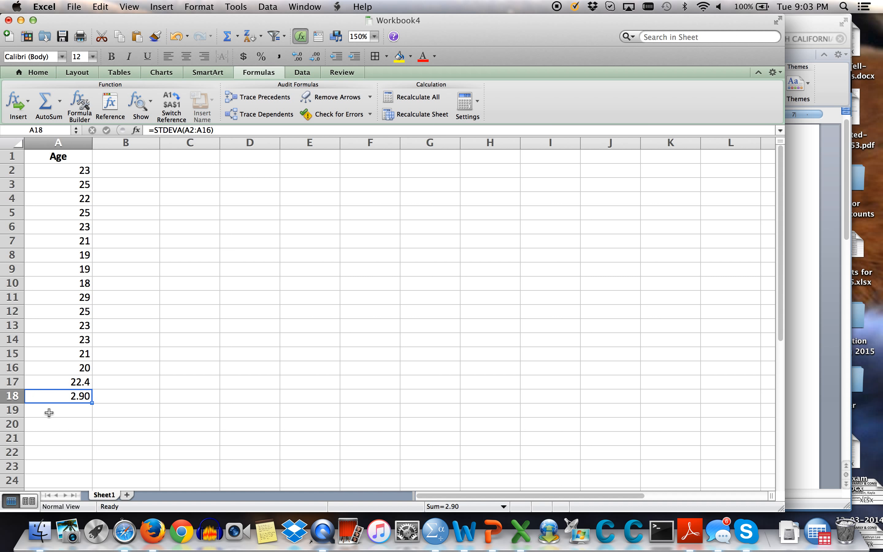
pyautogui.click(77, 407)
# Turn on text wrapping for cell D18 and write "The mean age was 22.40 (SD = 2.90)." in it
pyautogui.click(263, 399)
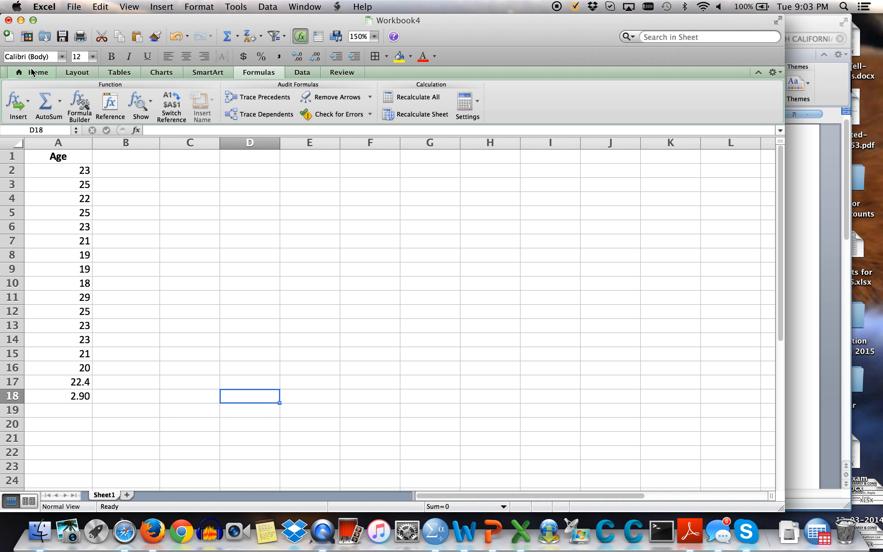
pyautogui.click(14, 73)
pyautogui.click(356, 97)
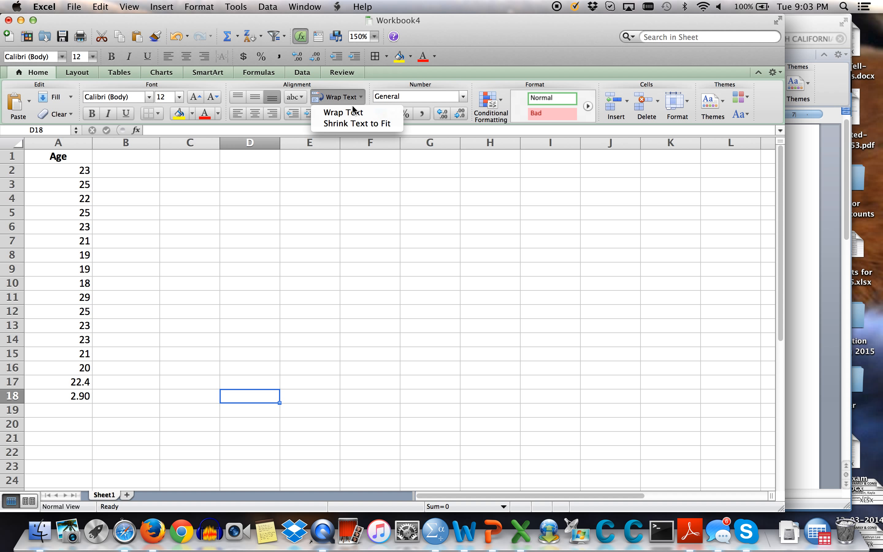
pyautogui.click(345, 113)
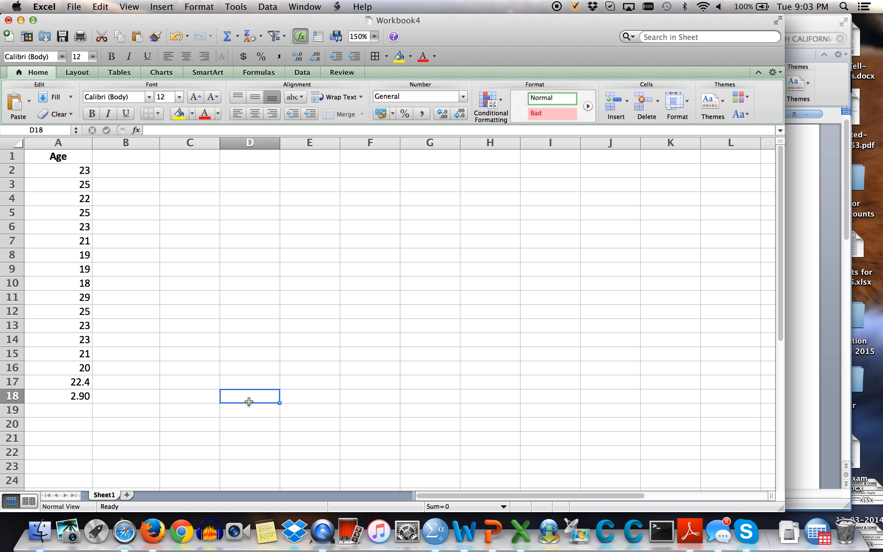
pyautogui.write('The mean a')
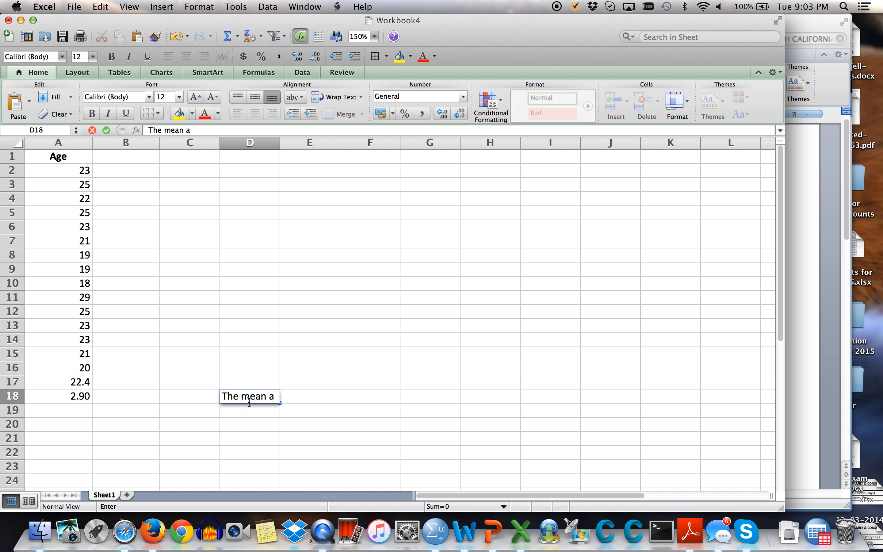
pyautogui.write('ge was 22.40')
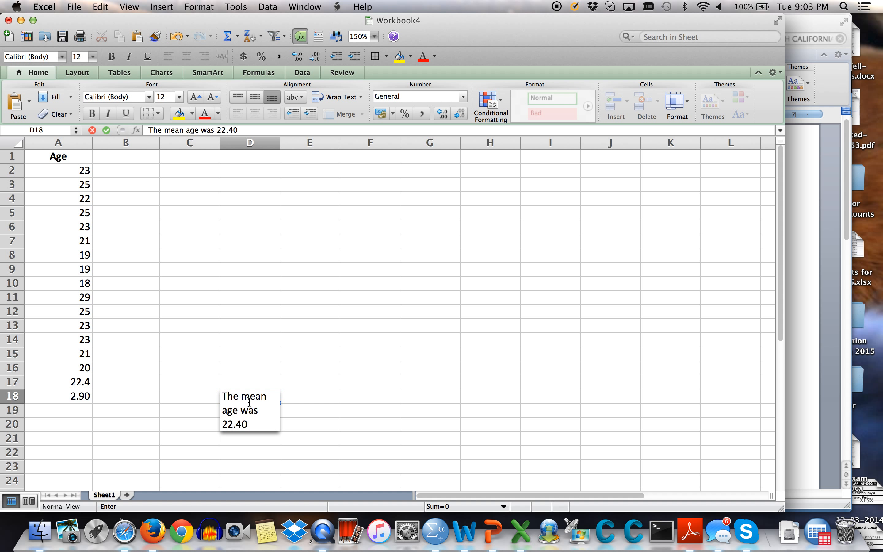
pyautogui.write('(SD = 2.90).')
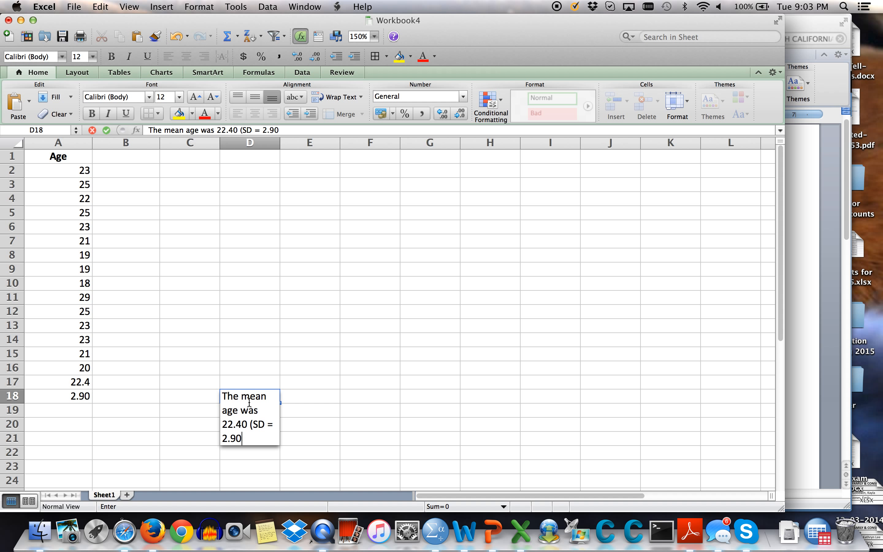
# Italicize SD in the mean age sentence in cell D18 and widen column D to about two and a half times its width
pyautogui.doubleClick(257, 423)
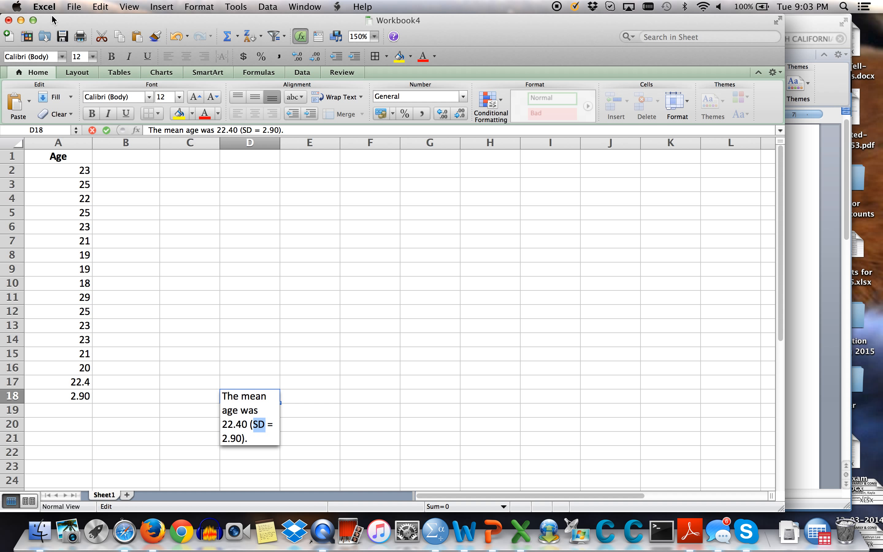
pyautogui.click(106, 113)
pyautogui.click(274, 403)
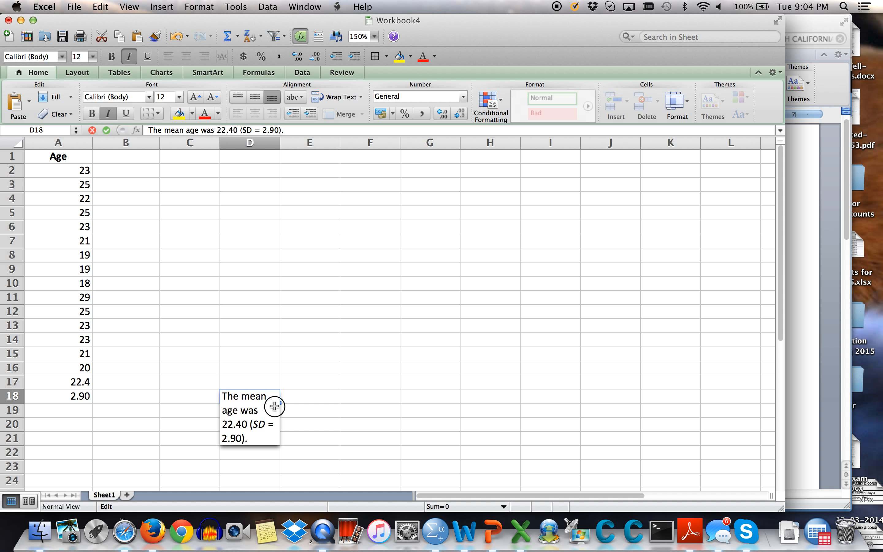
pyautogui.click(273, 336)
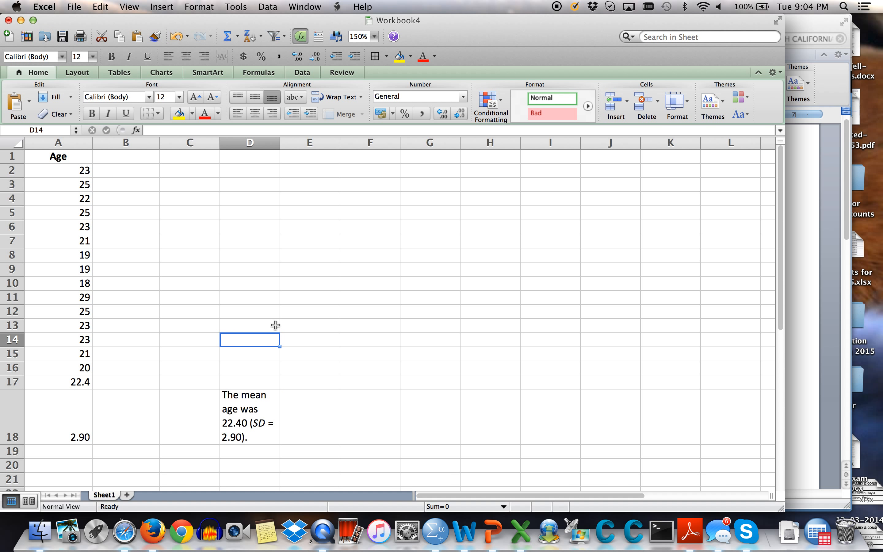
pyautogui.click(309, 420)
pyautogui.moveTo(280, 142); pyautogui.dragTo(378, 140)
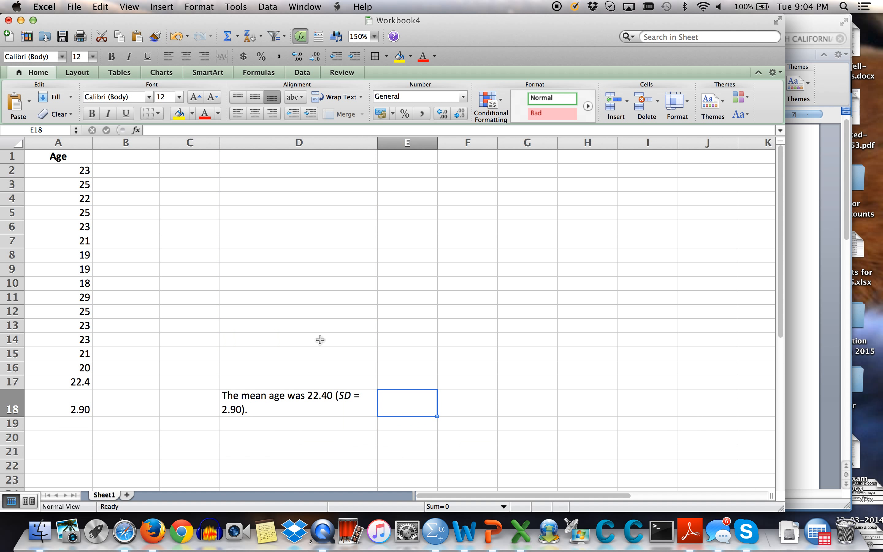
pyautogui.click(297, 407)
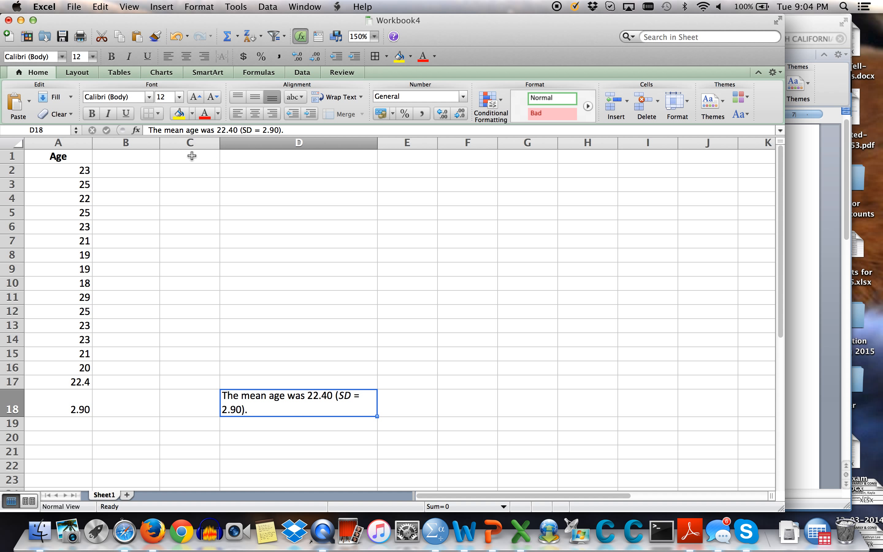
pyautogui.click(63, 408)
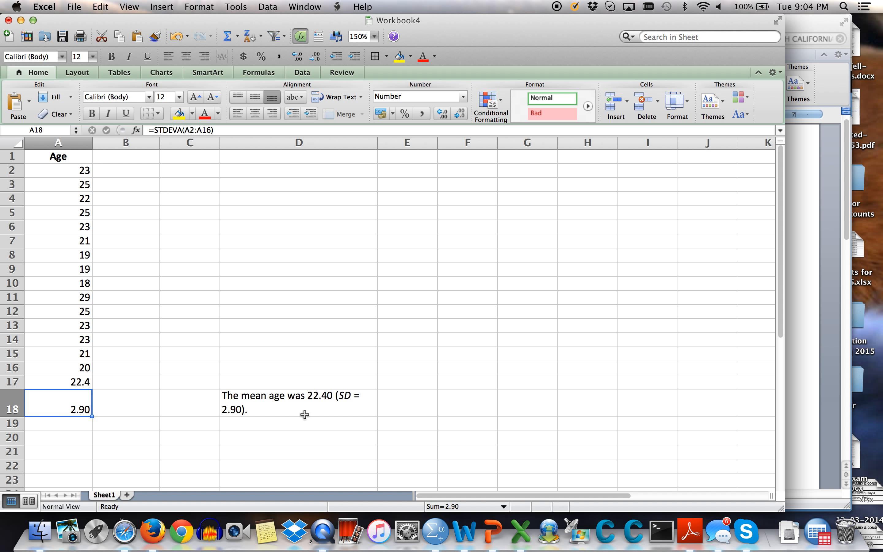
pyautogui.click(265, 427)
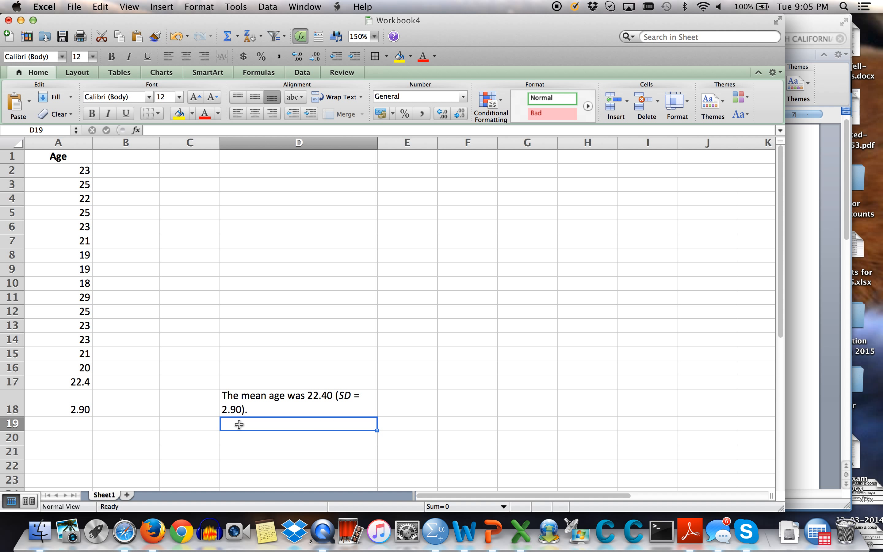
# Switch to the Word document, add an empty line below the correlation sentence, and glance at the "How to" documents page in Safari
pyautogui.click(21, 23)
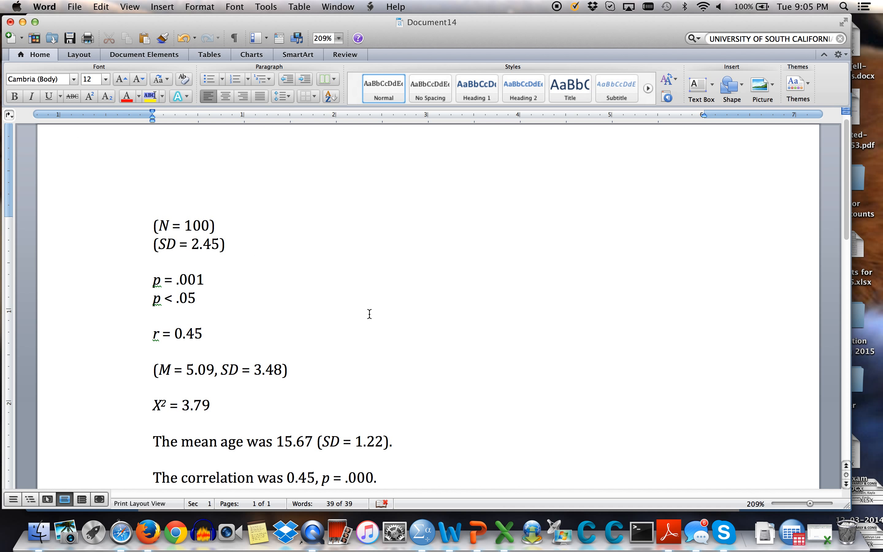
pyautogui.scroll(-5, 386, 337)
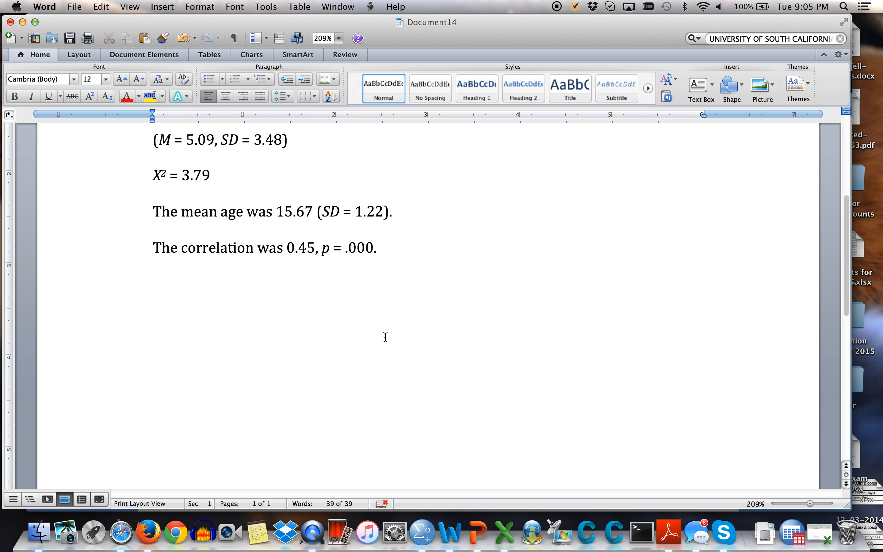
pyautogui.press('Return')
pyautogui.click(123, 538)
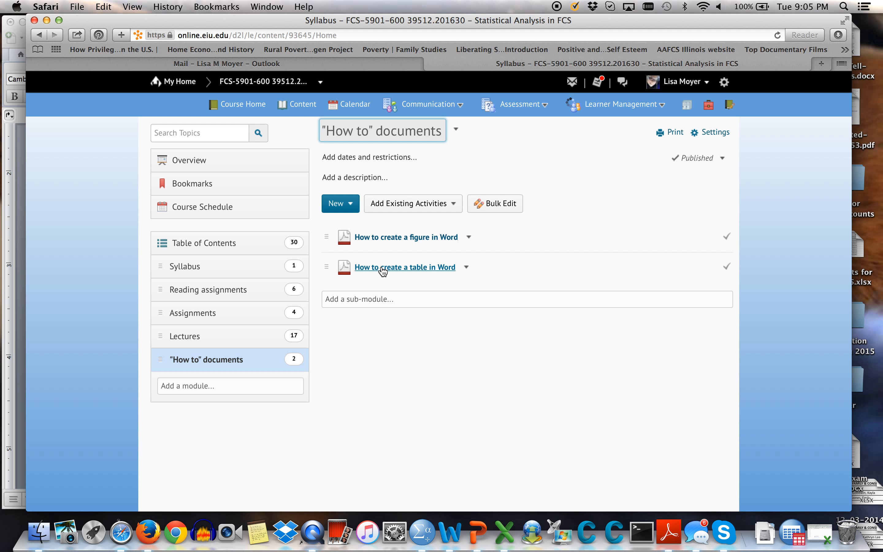
pyautogui.click(456, 523)
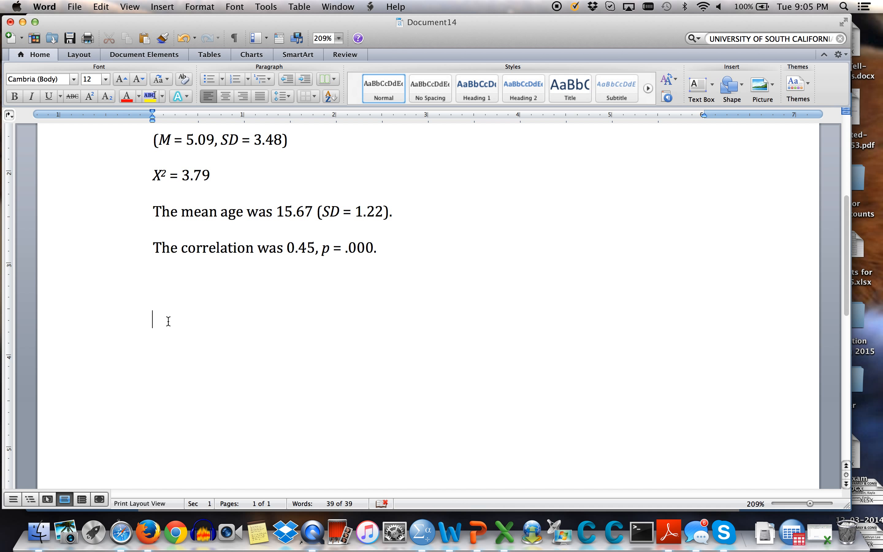
# Insert a 2-D pie chart below the correlation sentence
pyautogui.click(165, 7)
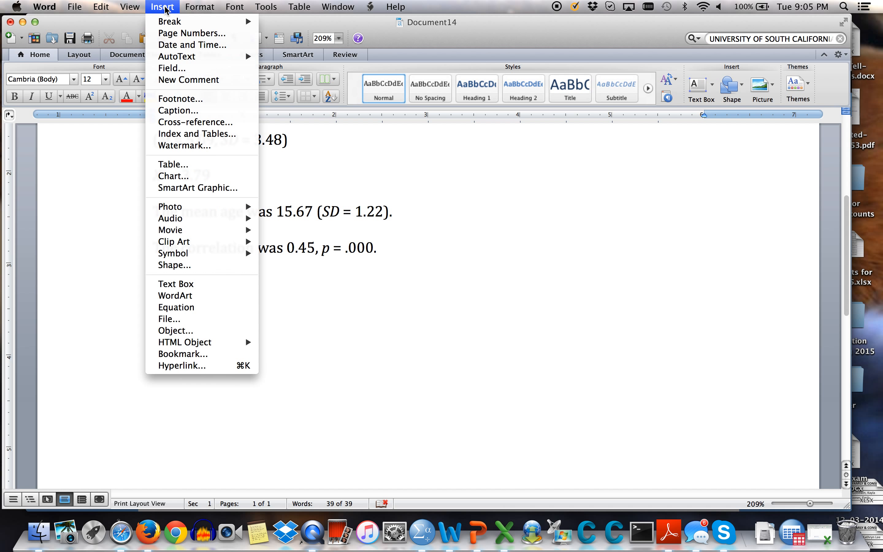
pyautogui.click(173, 176)
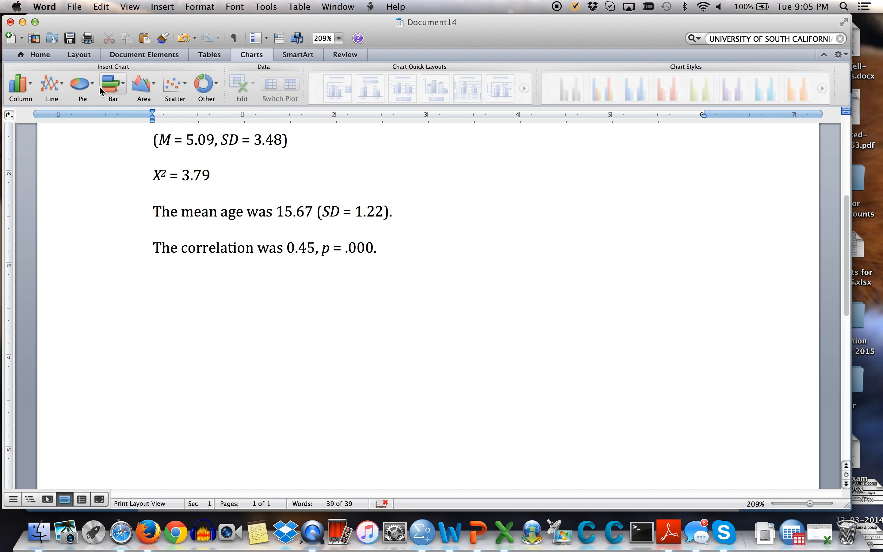
pyautogui.click(83, 84)
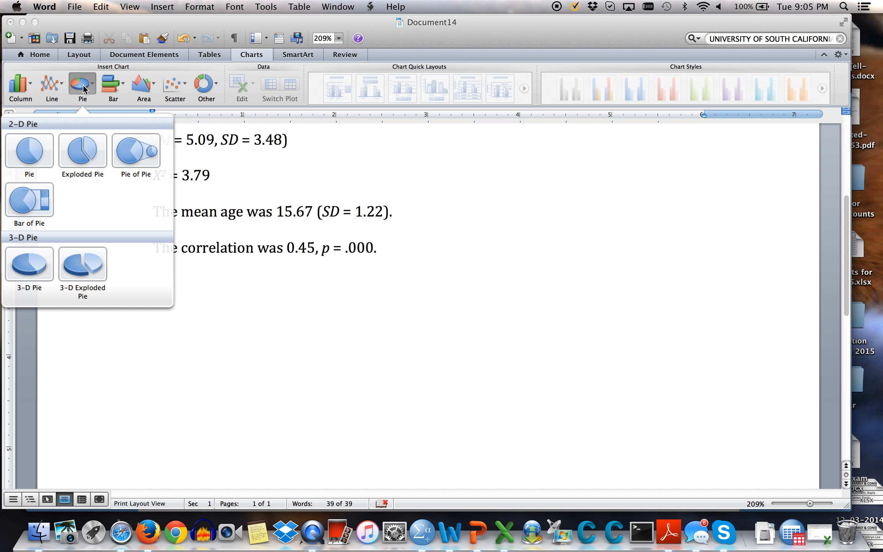
pyautogui.click(46, 148)
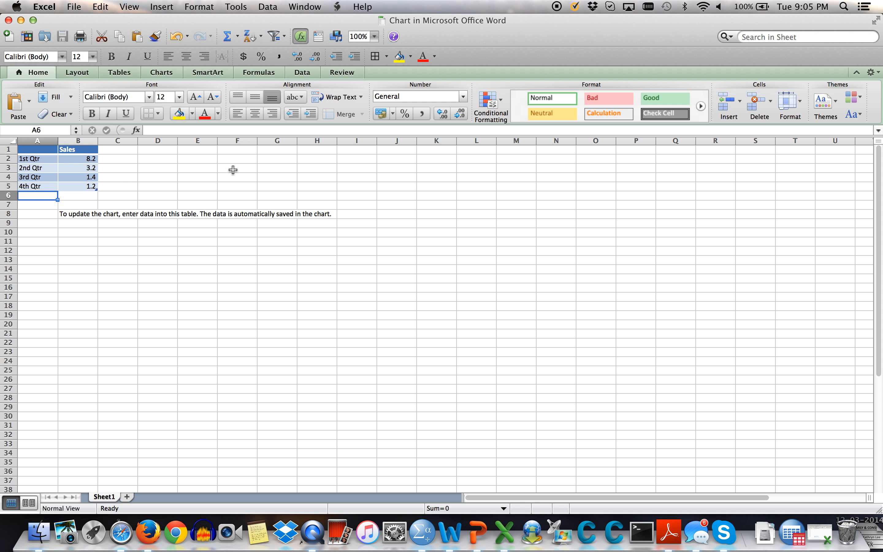
# Replace the first two category labels in the chart data, cells A2 and A3, with Male and Female
pyautogui.click(39, 158)
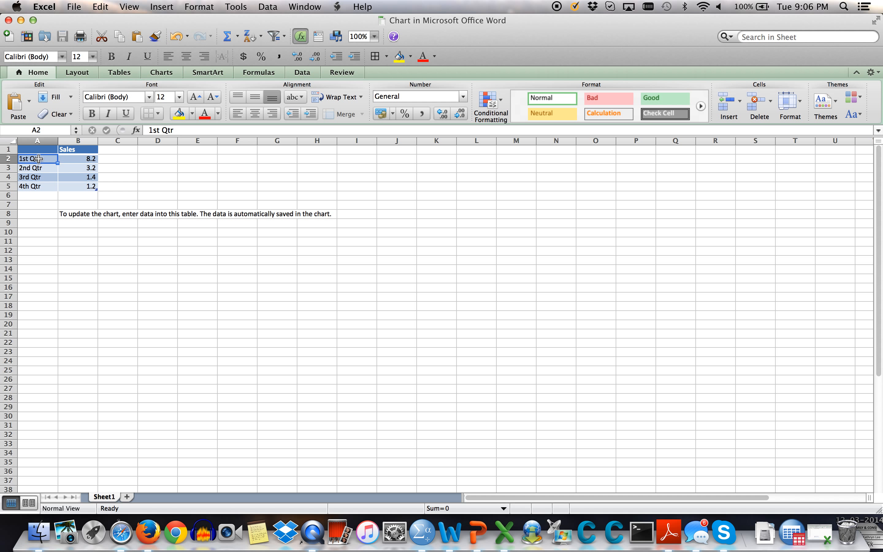
pyautogui.write('Male')
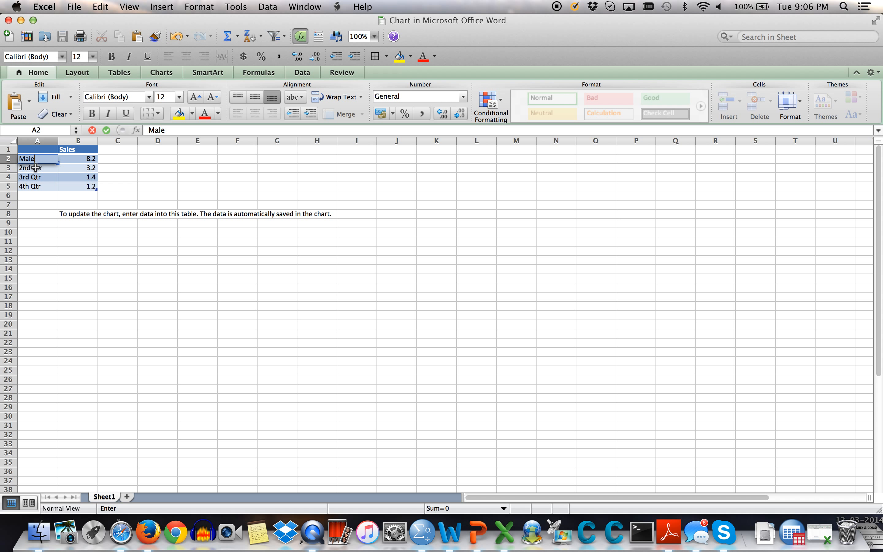
pyautogui.click(36, 170)
pyautogui.write('Female')
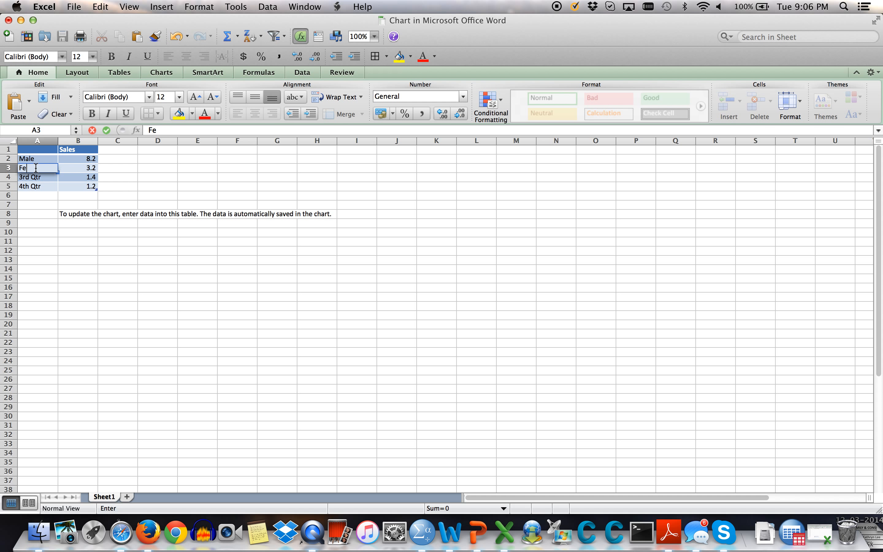
# Clear the 3rd Qtr and 4th Qtr labels and values, and shrink the chart data range to end at row 3
pyautogui.click(32, 178)
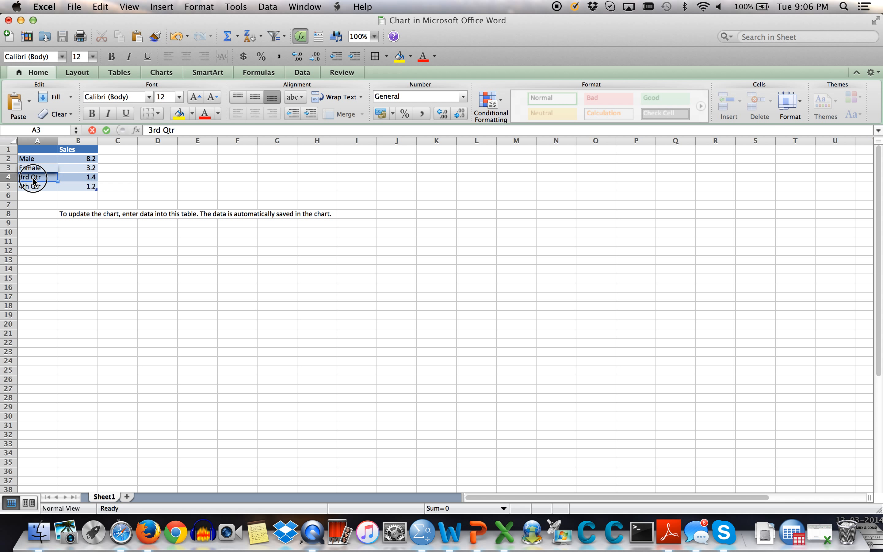
pyautogui.press('BackSpace')
pyautogui.click(32, 190)
pyautogui.press('BackSpace')
pyautogui.click(83, 189)
pyautogui.press('BackSpace')
pyautogui.click(81, 178)
pyautogui.press('BackSpace')
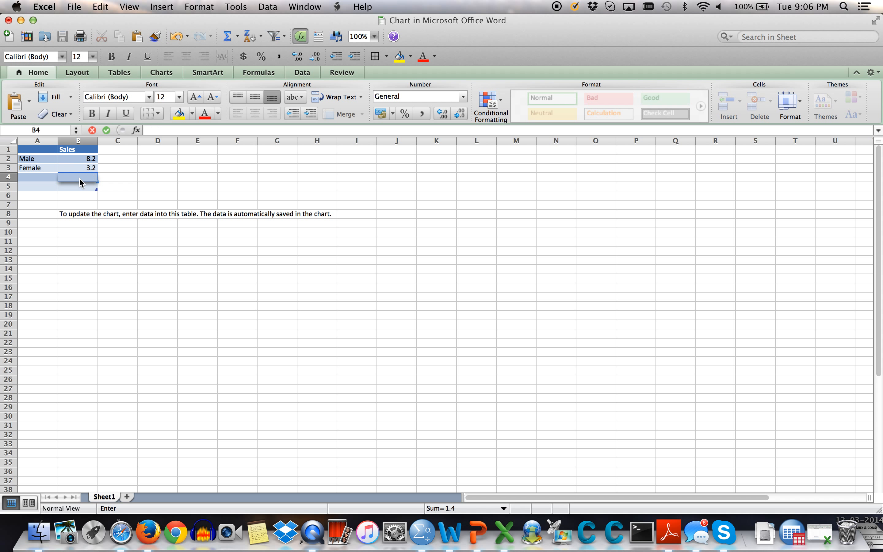
pyautogui.click(96, 193)
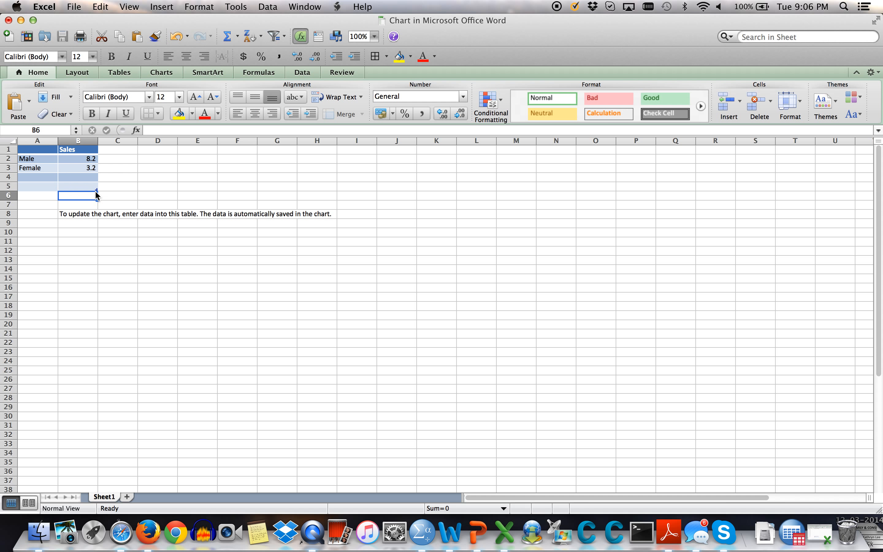
pyautogui.moveTo(96, 193)
pyautogui.mouseDown()
pyautogui.moveTo(80, 174)
pyautogui.moveTo(95, 171)
pyautogui.mouseUp()
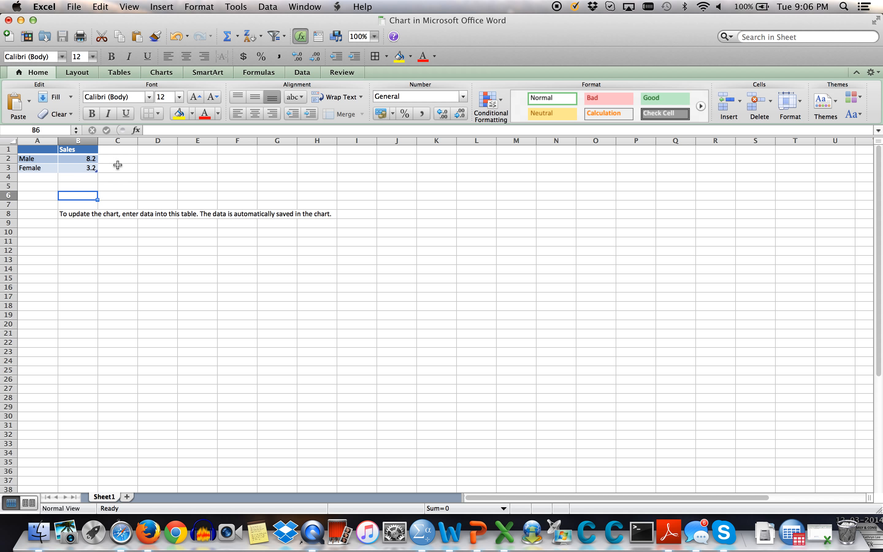
# Clear the Sales heading from cell B1 of the chart data
pyautogui.click(78, 151)
pyautogui.press('BackSpace')
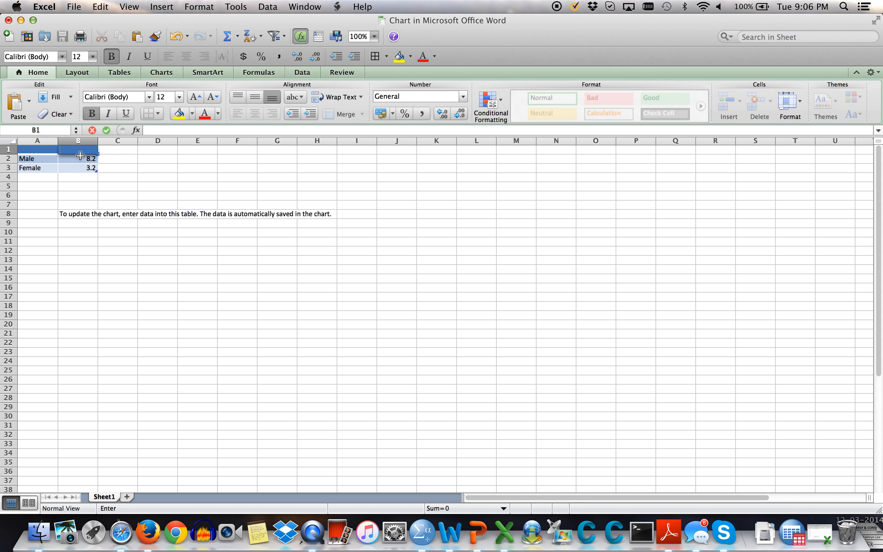
pyautogui.press('Return')
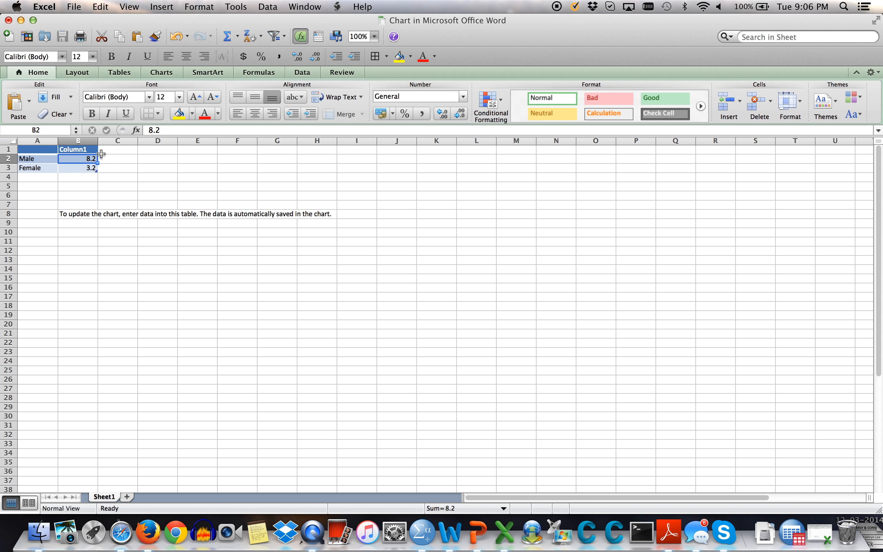
# Set the Male value to 65 and the Female value to 35, and close the chart data sheet
pyautogui.write('65')
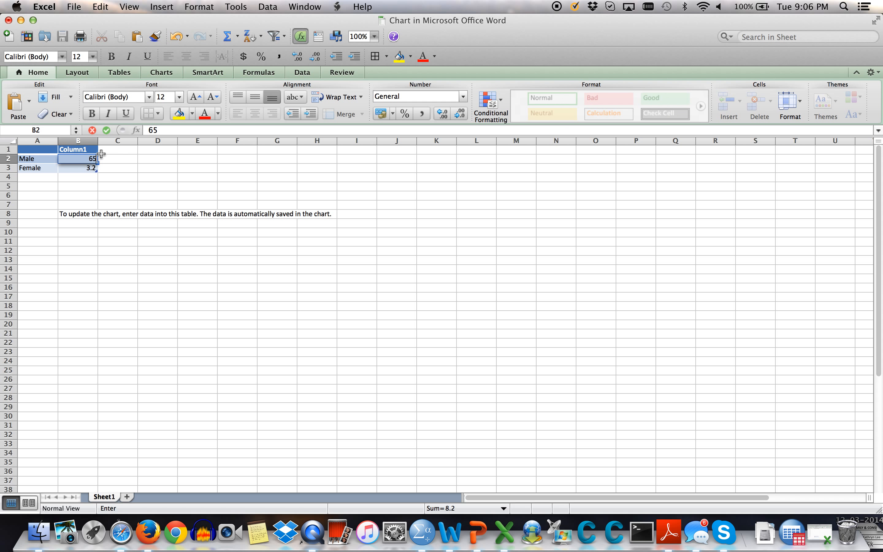
pyautogui.click(91, 170)
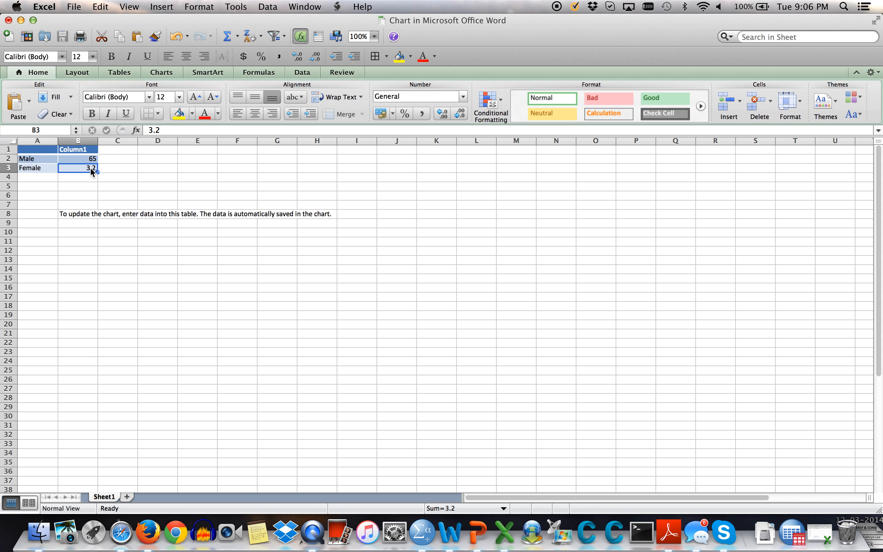
pyautogui.write('35')
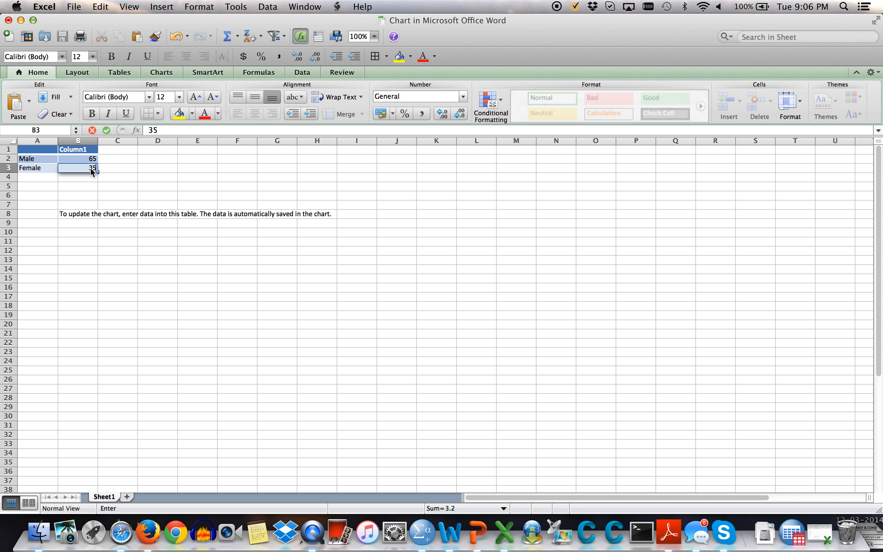
pyautogui.press('Return')
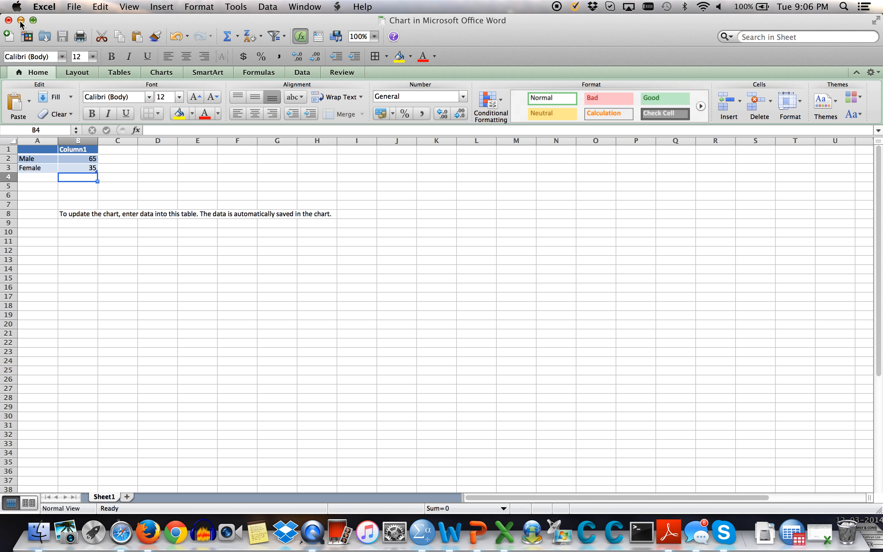
pyautogui.click(1, 24)
pyautogui.click(8, 20)
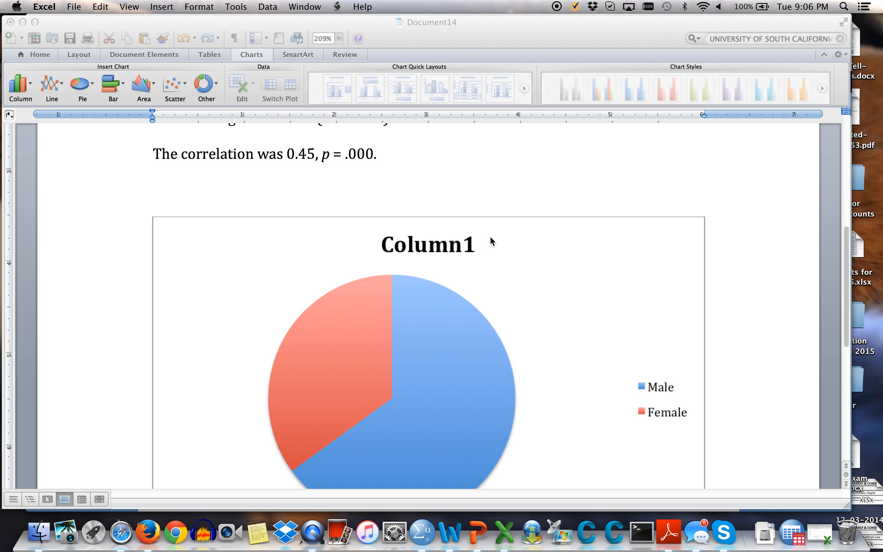
# Delete the title from the pie chart in the Word document
pyautogui.click(498, 206)
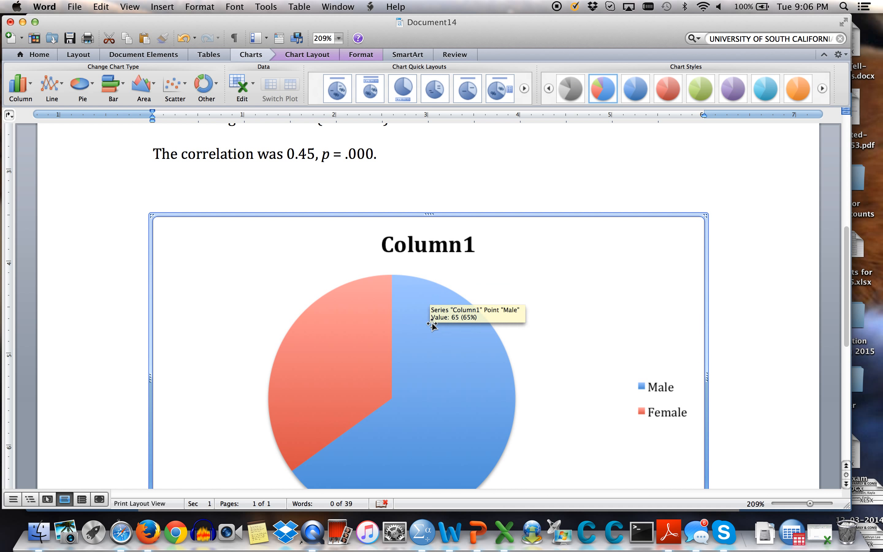
pyautogui.click(408, 245)
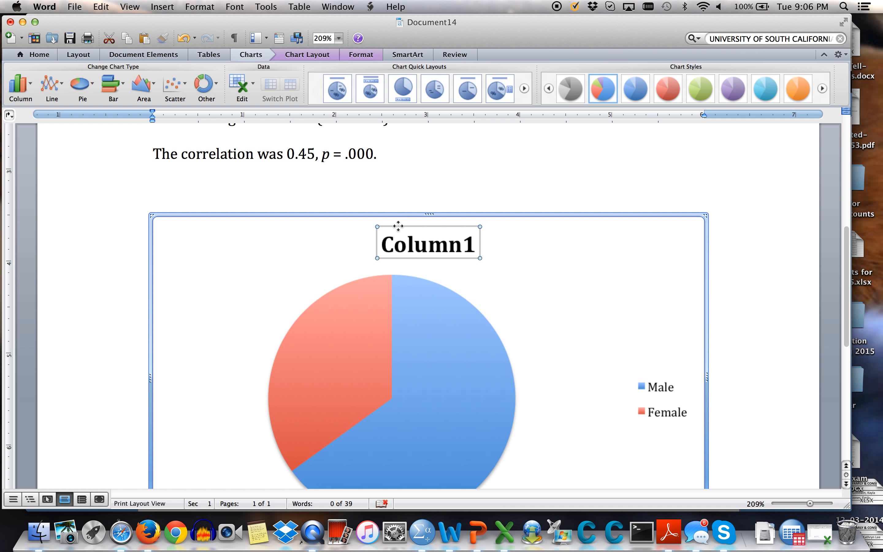
pyautogui.press('Delete')
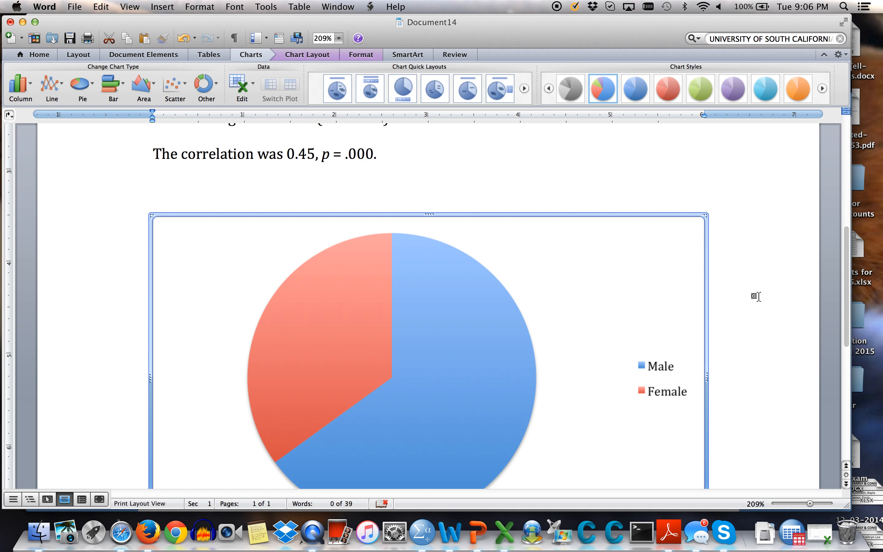
# Remove the border around the pie chart by setting the chart area's line color to No Line
pyautogui.scroll(-5, 755, 295)
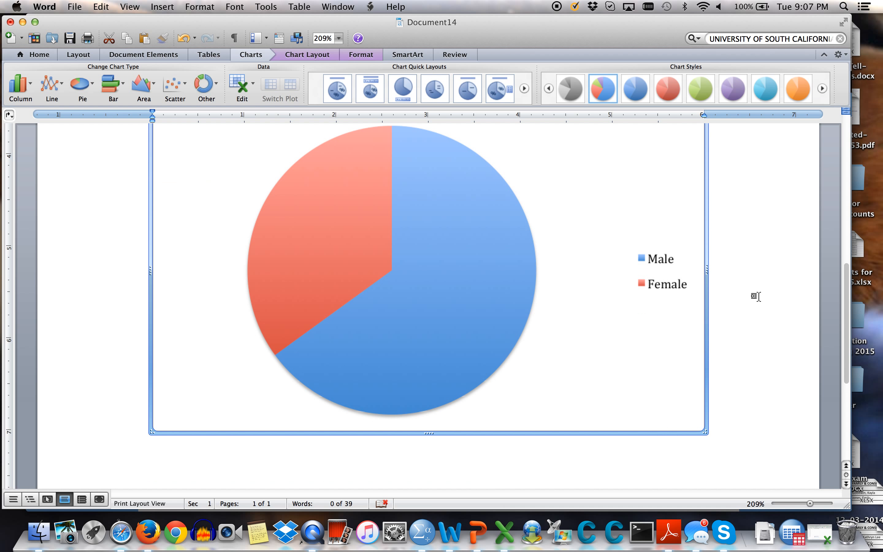
pyautogui.scroll(3, 755, 295)
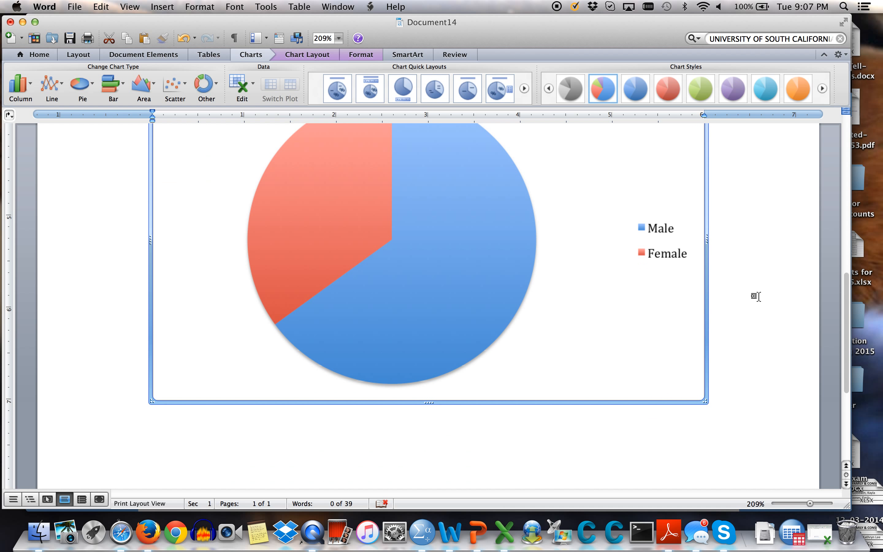
pyautogui.click(593, 144)
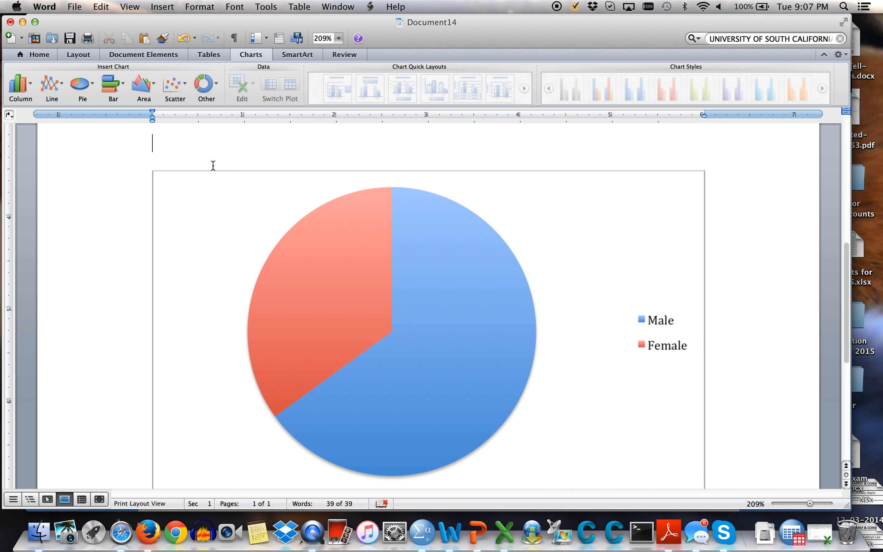
pyautogui.scroll(-3, 748, 309)
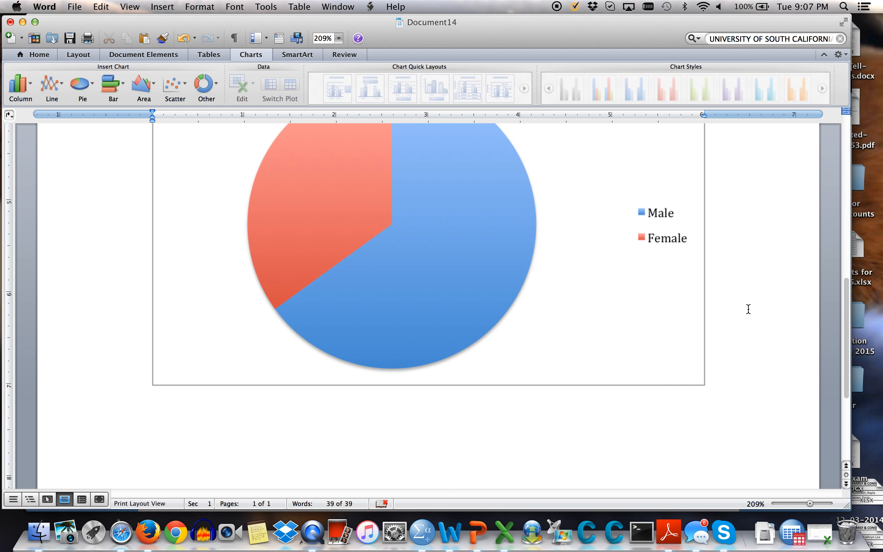
pyautogui.scroll(3, 748, 309)
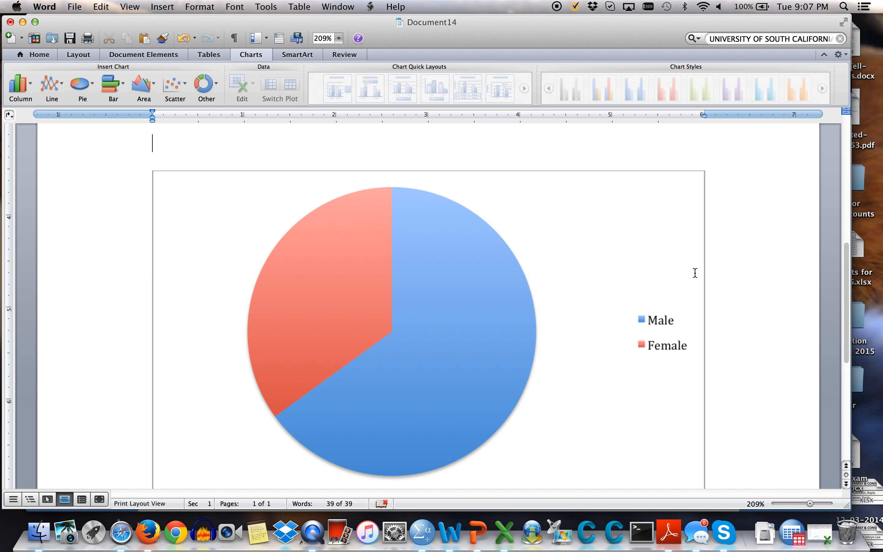
pyautogui.click(280, 173)
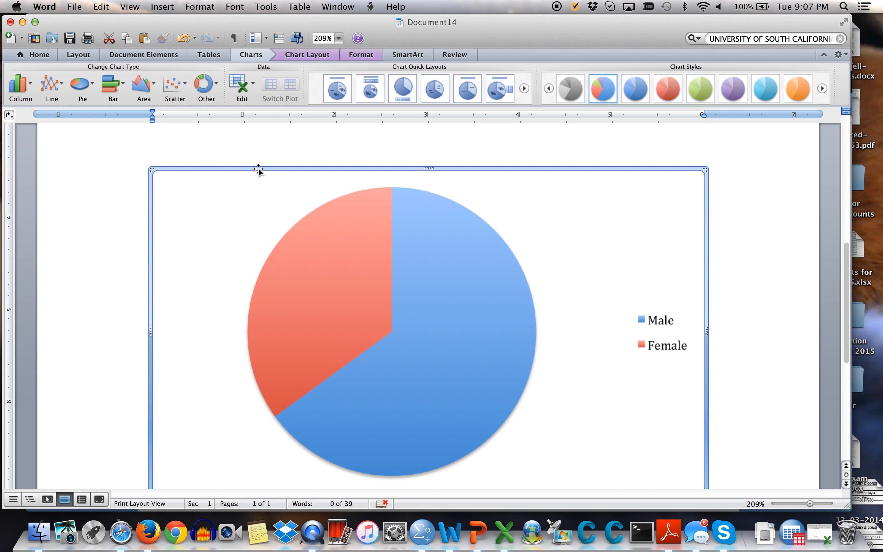
pyautogui.rightClick(259, 170)
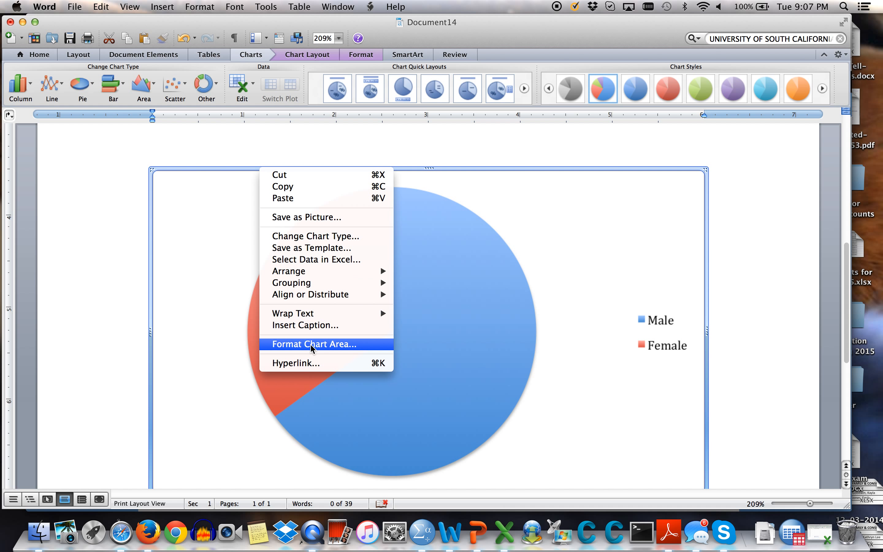
pyautogui.click(294, 345)
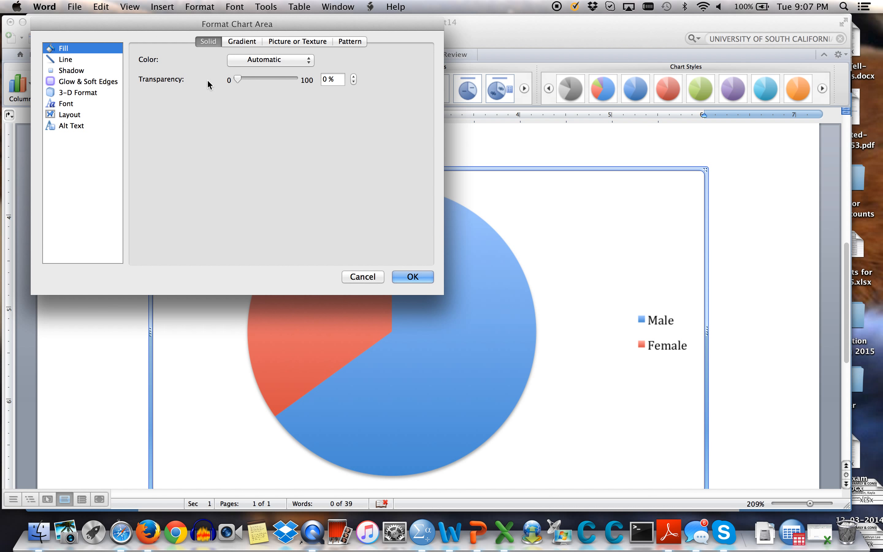
pyautogui.click(67, 60)
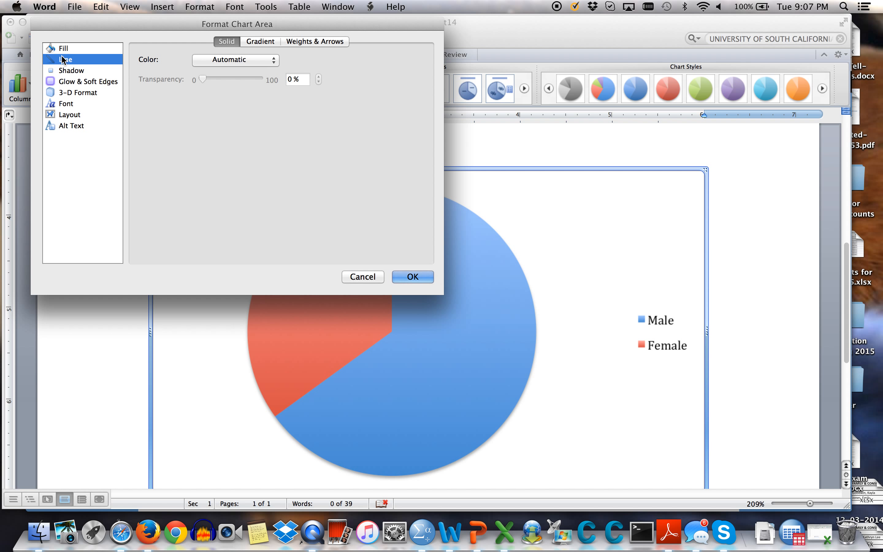
pyautogui.click(274, 63)
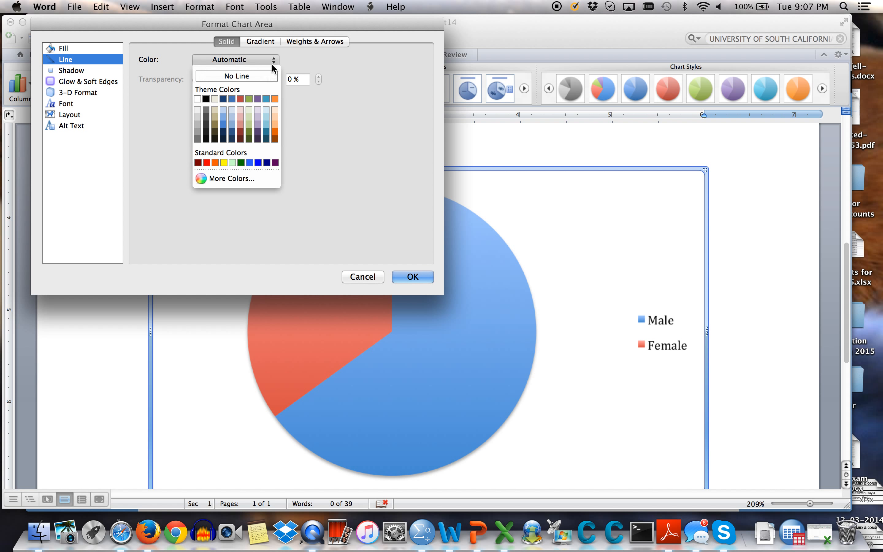
pyautogui.click(233, 77)
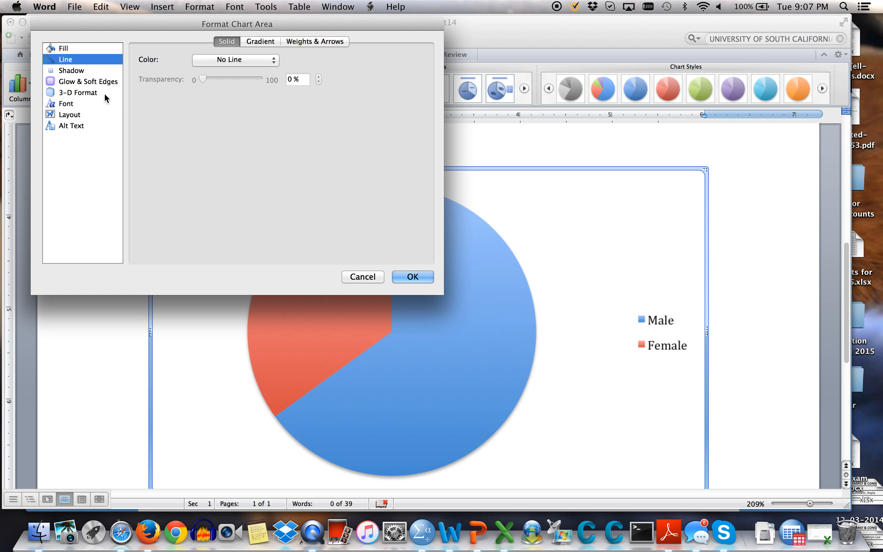
pyautogui.click(408, 277)
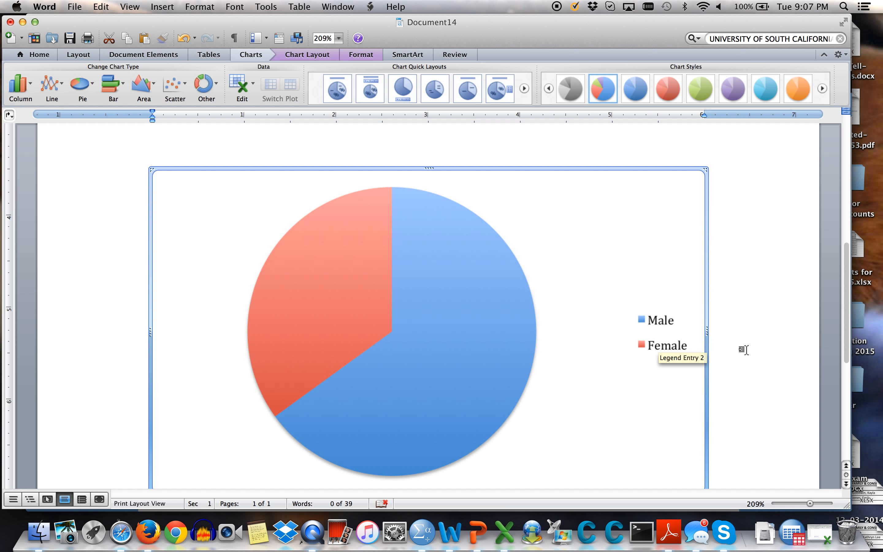
# Check the pie chart's edges and its placement below the statistics text, with the chart deselected
pyautogui.scroll(-3, 591, 278)
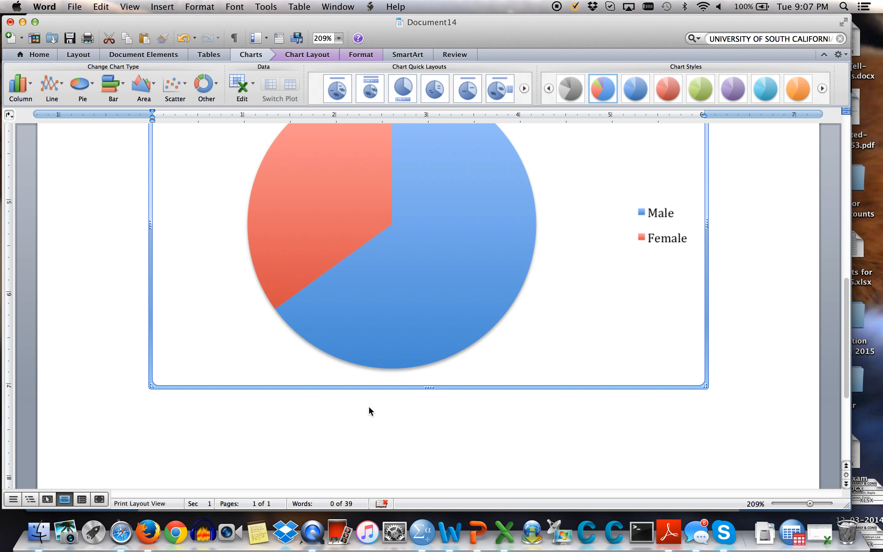
pyautogui.scroll(10, 369, 407)
pyautogui.scroll(-4, 369, 406)
pyautogui.scroll(-1, 369, 407)
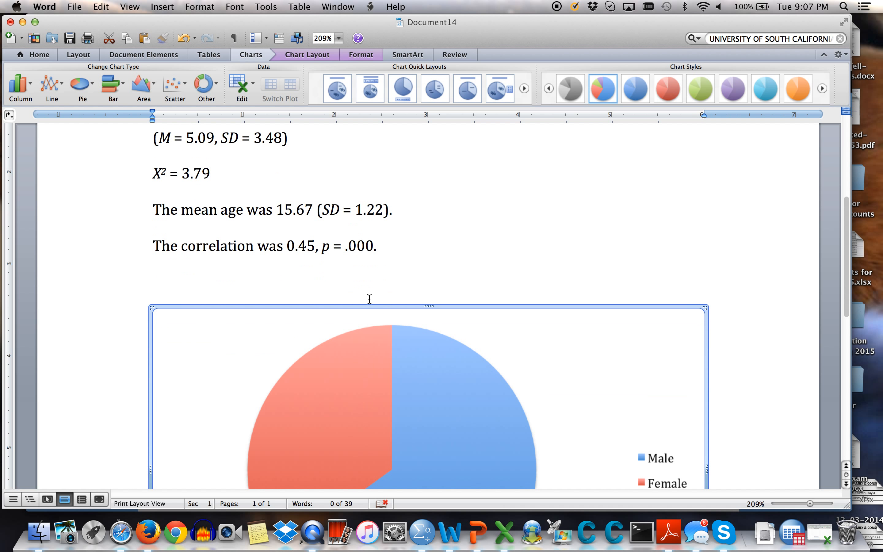
pyautogui.click(362, 289)
pyautogui.scroll(-3, 551, 295)
pyautogui.scroll(-3, 561, 303)
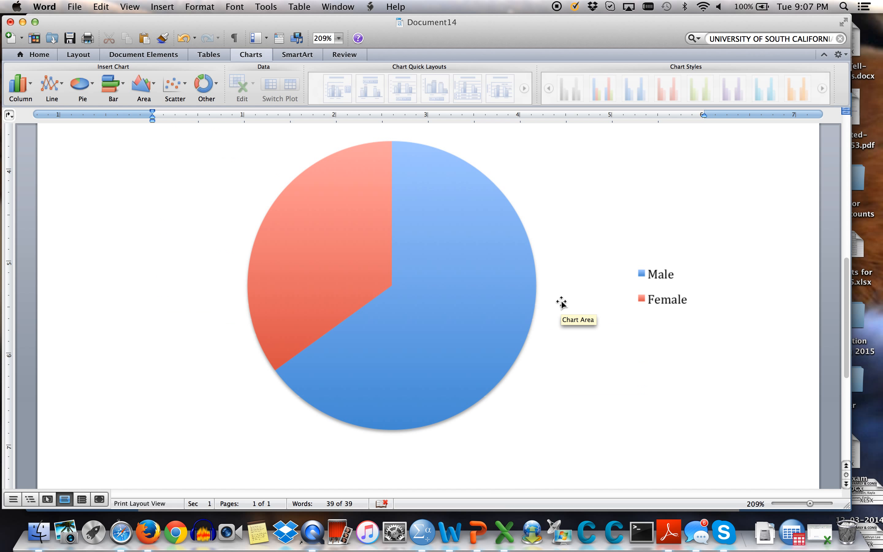
pyautogui.scroll(-6, 585, 423)
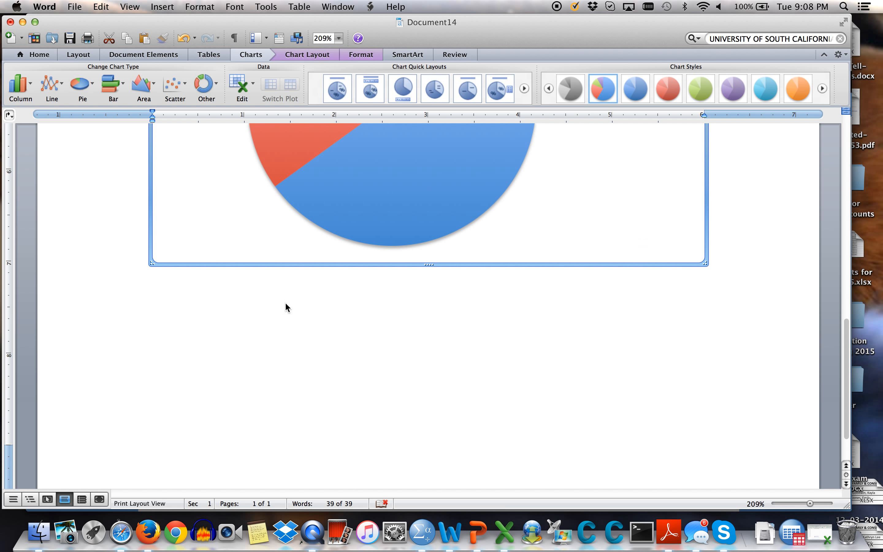
# Add a blank line below the pie chart
pyautogui.click(721, 247)
pyautogui.scroll(6, 721, 248)
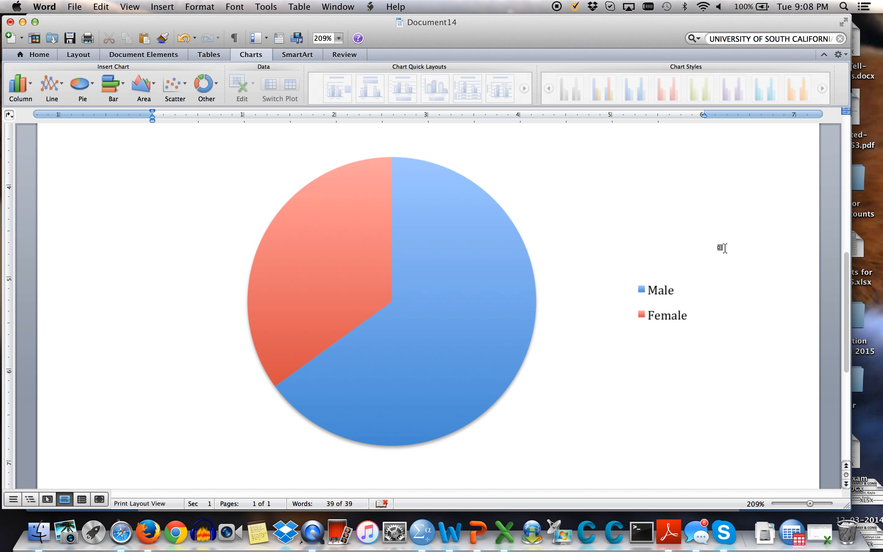
pyautogui.press('Return')
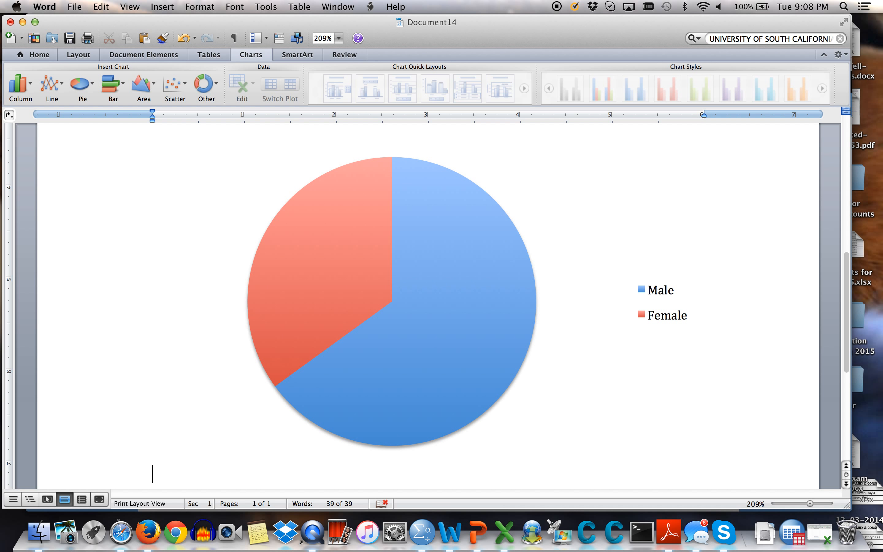
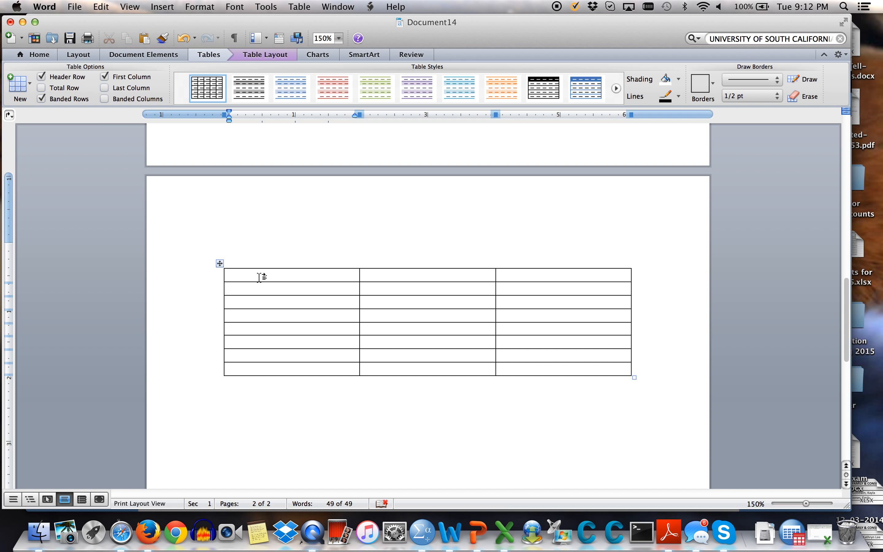
# Fill the table's header row with Variable name, Mean and Standard deviation
pyautogui.write('Varai')
pyautogui.press('BackSpace')
pyautogui.press('BackSpace')
pyautogui.write('iable name')
pyautogui.press('Tab')
pyautogui.write('Mean')
pyautogui.press('Tab')
pyautogui.write('Standard')
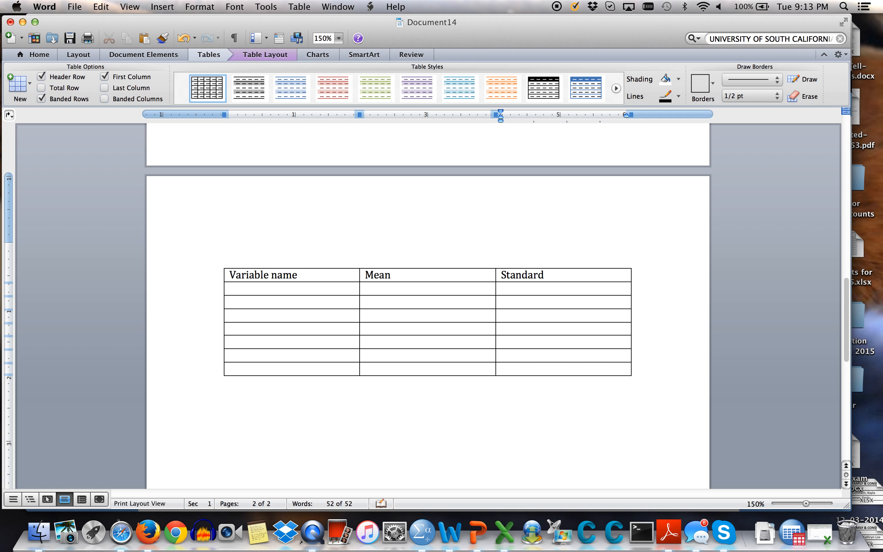
pyautogui.write(' deviation')
pyautogui.click(272, 288)
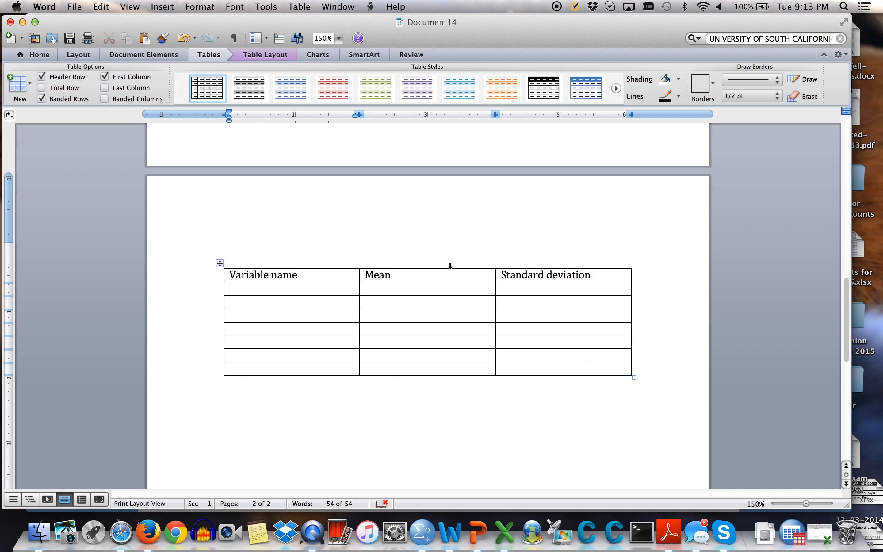
# Center the table's header row text and make it bold
pyautogui.moveTo(231, 275); pyautogui.dragTo(571, 276)
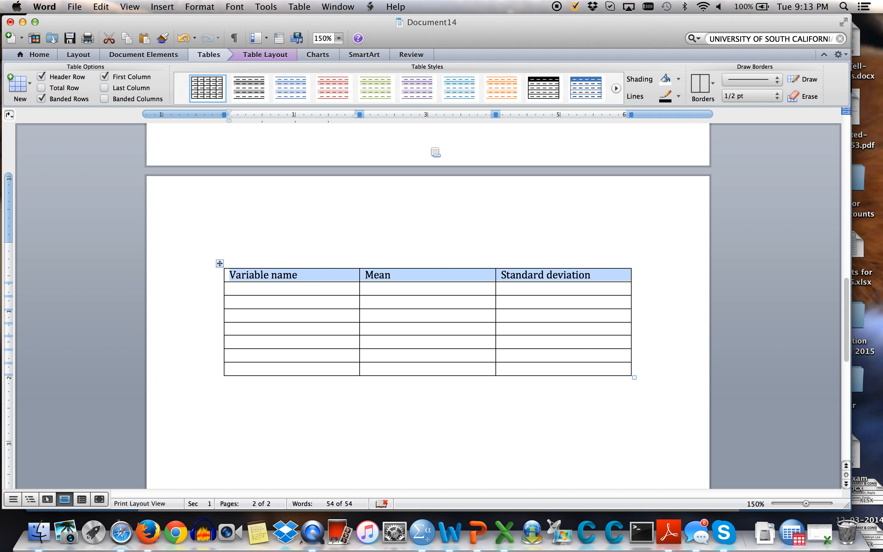
pyautogui.click(34, 57)
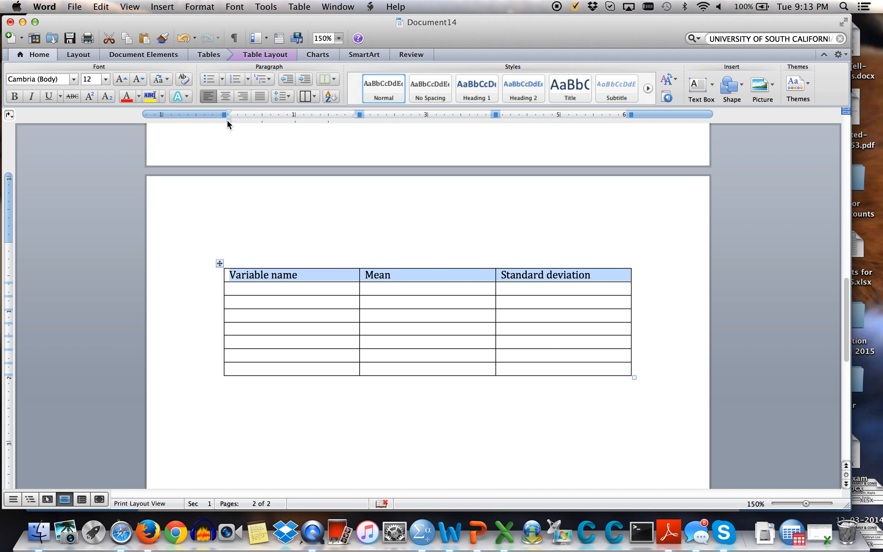
pyautogui.click(226, 98)
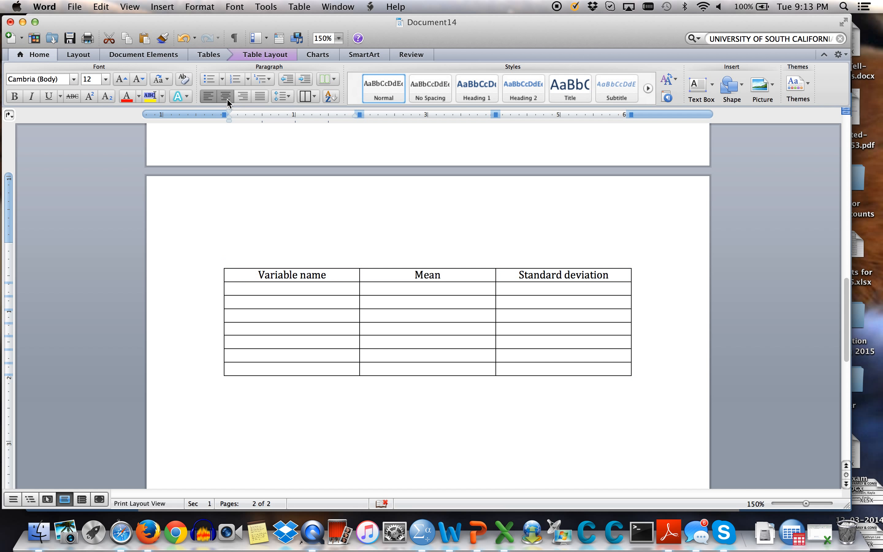
pyautogui.click(14, 97)
pyautogui.click(259, 290)
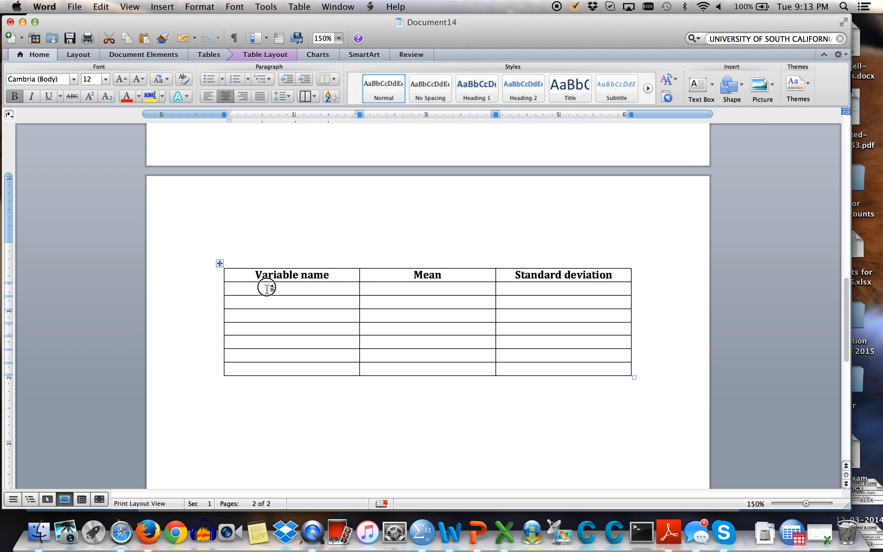
# Add a decimal tab stop near the middle of the column for all empty cells under Mean
pyautogui.click(416, 290)
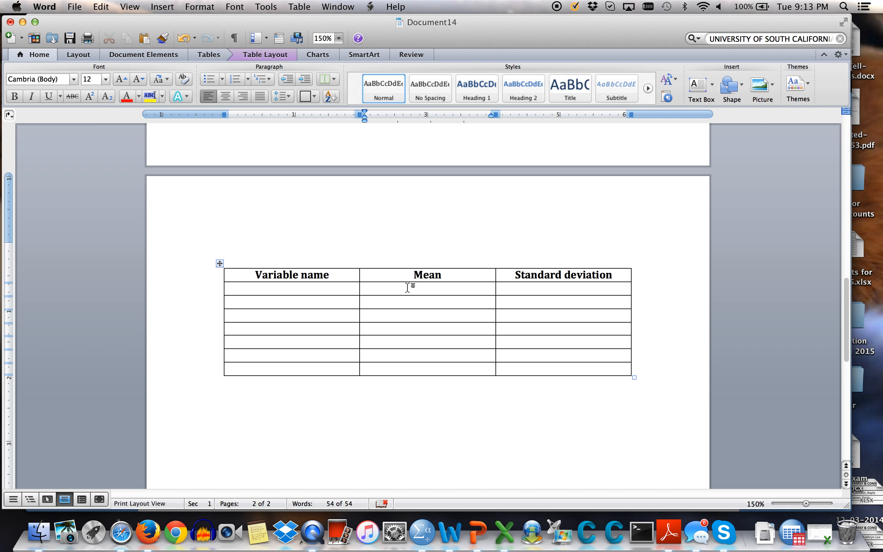
pyautogui.moveTo(407, 287); pyautogui.dragTo(423, 370)
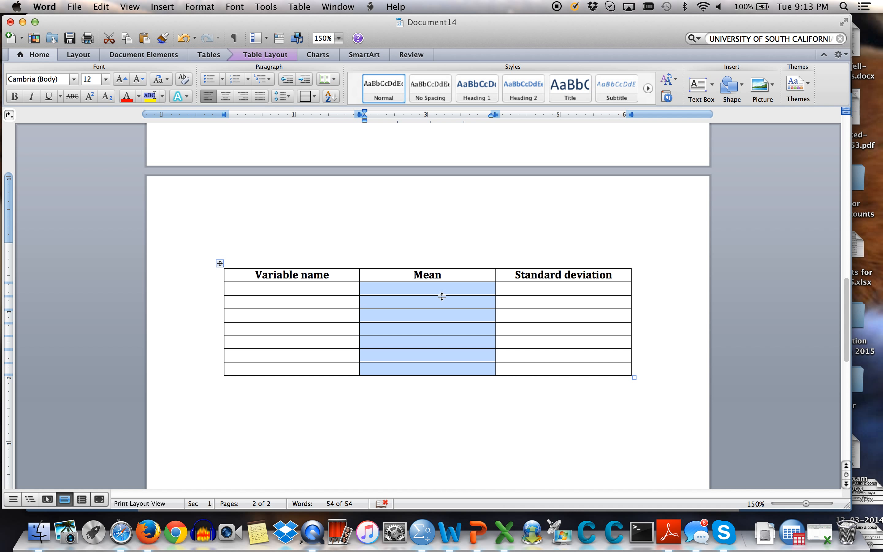
pyautogui.click(9, 115)
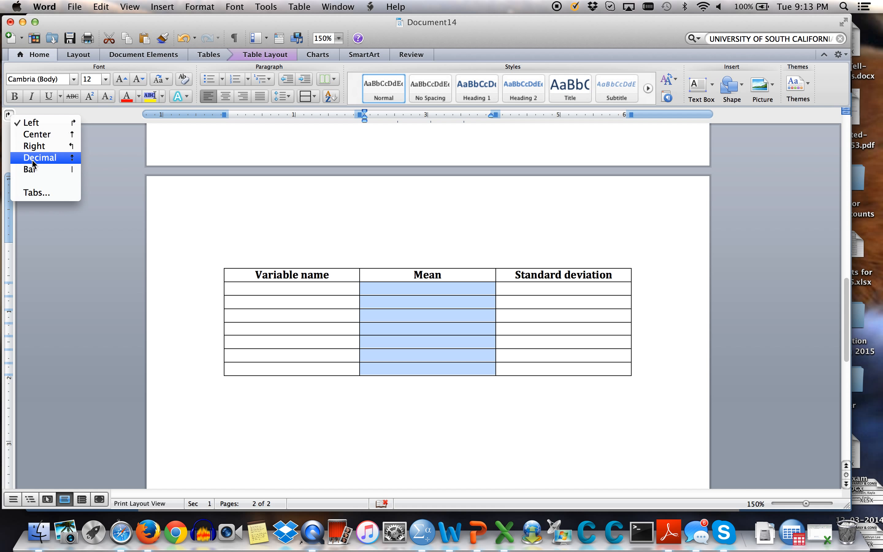
pyautogui.click(60, 160)
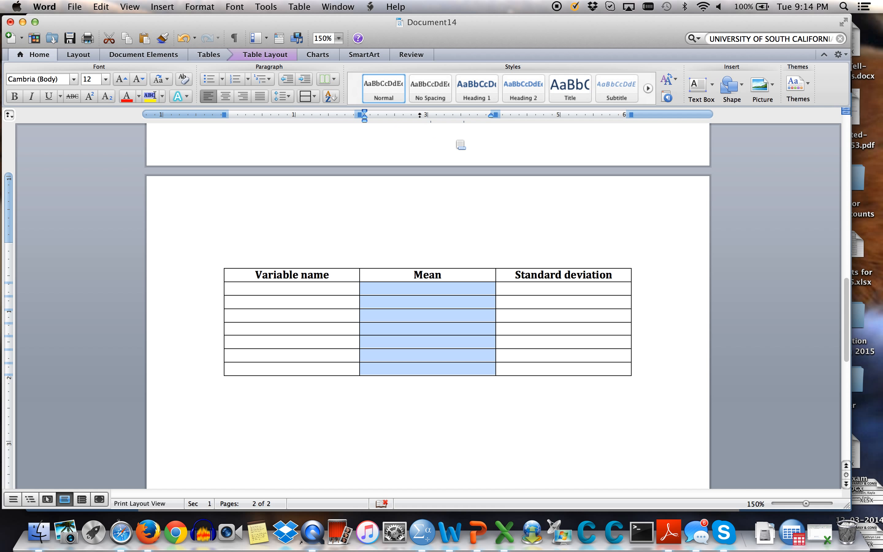
# Add a decimal tab stop near the middle of the column for all empty cells under Standard deviation
pyautogui.click(550, 292)
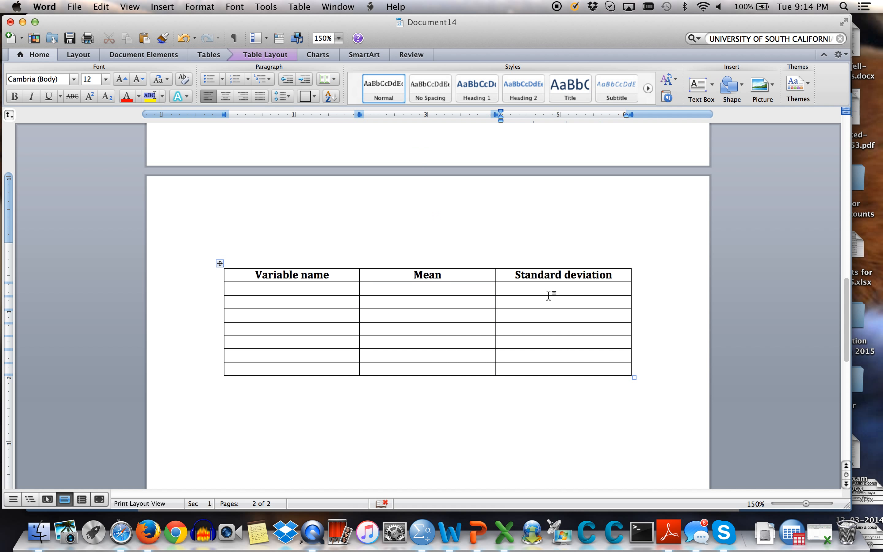
pyautogui.moveTo(544, 286); pyautogui.dragTo(552, 369)
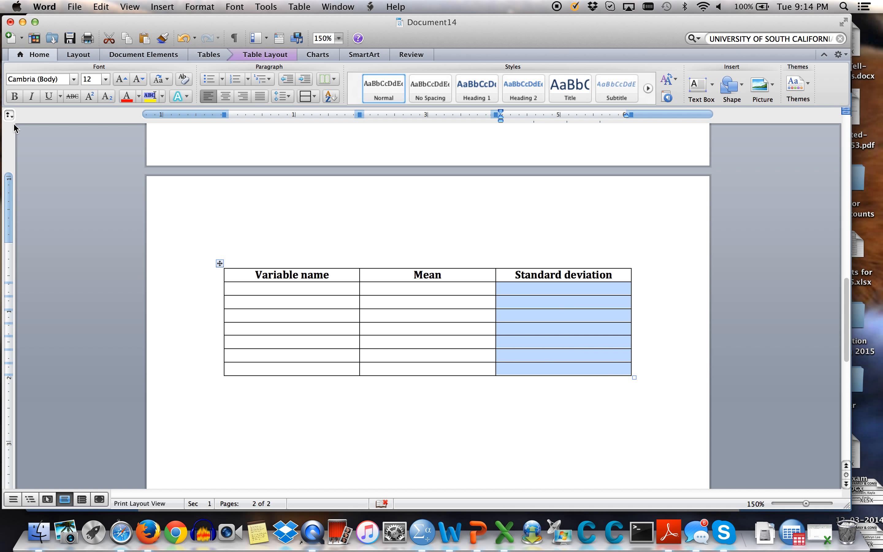
pyautogui.click(10, 116)
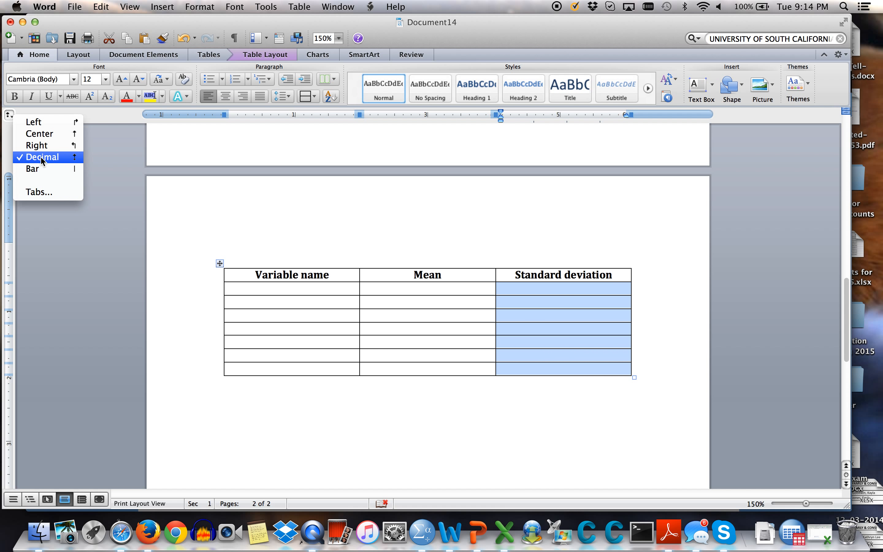
pyautogui.click(76, 160)
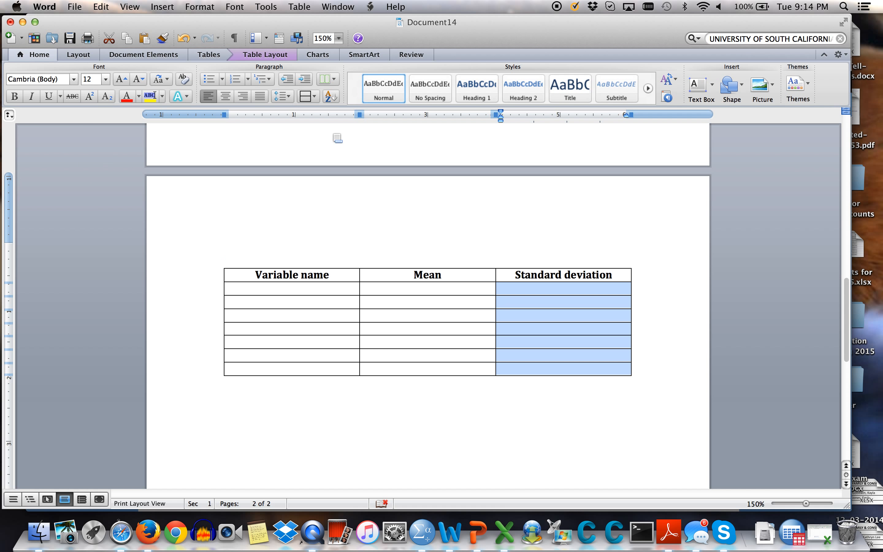
pyautogui.click(565, 116)
# Fill the first empty table row with variable name Stress, mean 2.34 and standard deviation 0.54
pyautogui.click(287, 294)
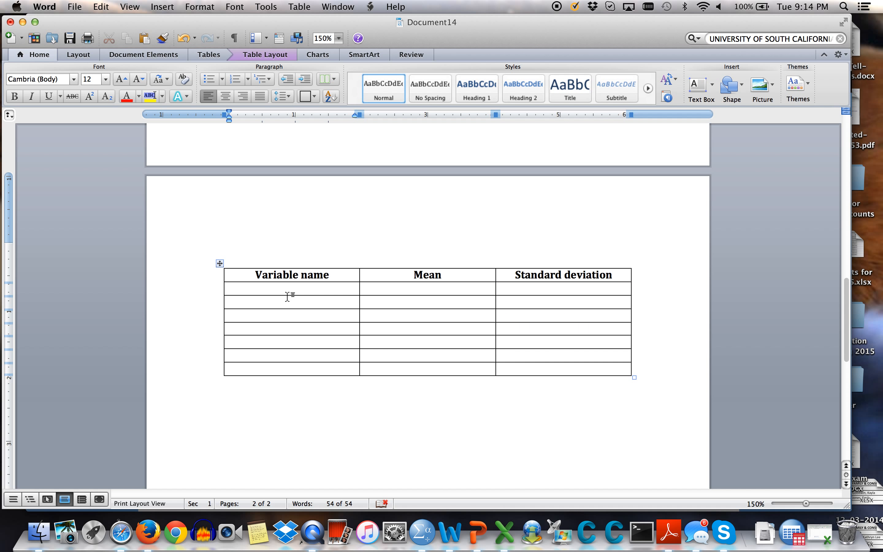
pyautogui.write('Stress')
pyautogui.click(419, 288)
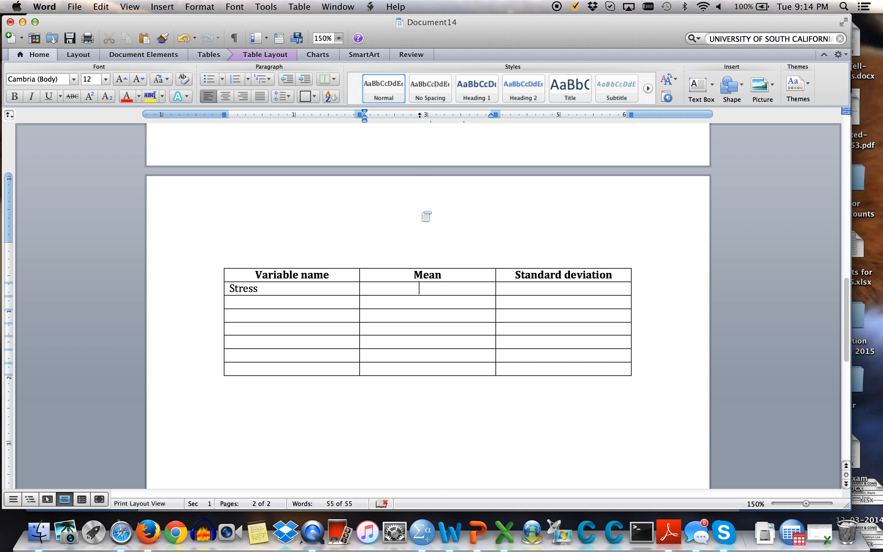
pyautogui.write('2.34')
pyautogui.press('Tab')
pyautogui.write('0.54')
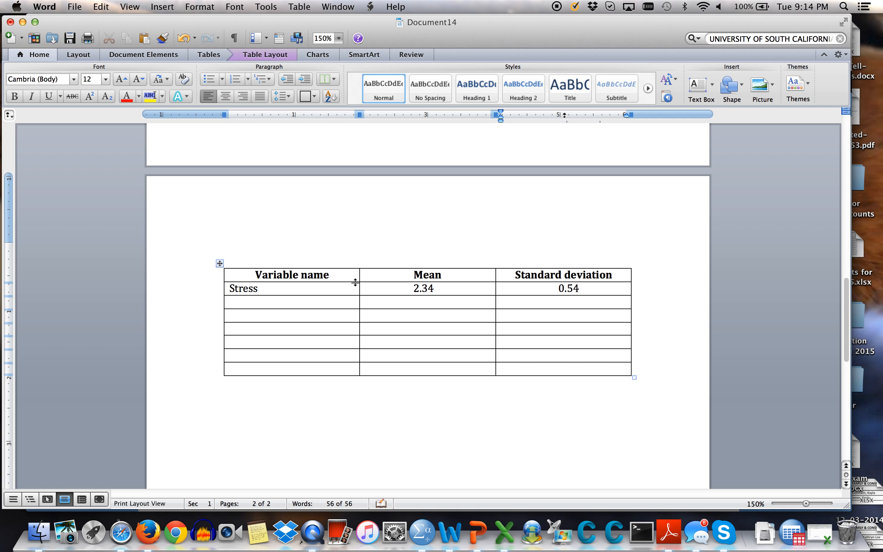
# Fill the row below Stress with Number of cats in home, mean 1.56 and standard deviation 0.35
pyautogui.click(255, 300)
pyautogui.write('Number of c')
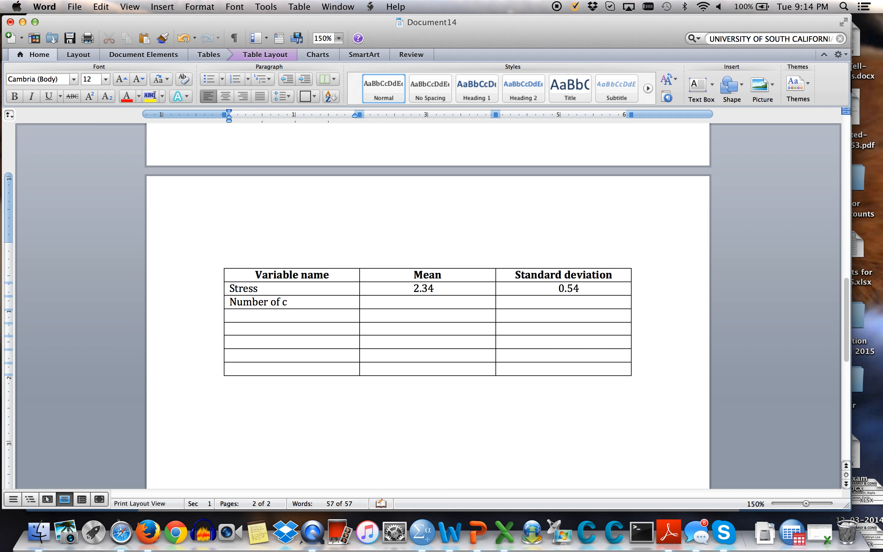
pyautogui.write('ats in home')
pyautogui.press('Tab')
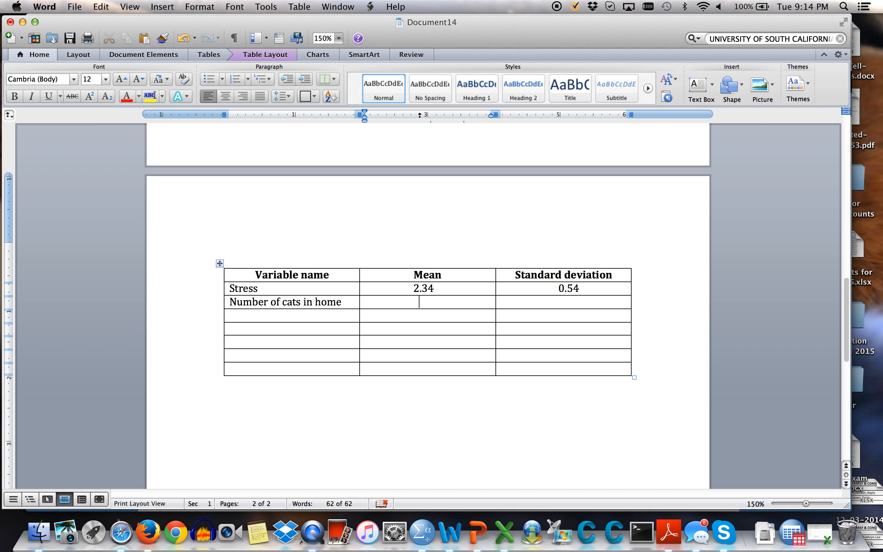
pyautogui.write('1.56')
pyautogui.press('Tab')
pyautogui.write('0.35')
# Fill the third data row with GPA, mean 3.44 and standard deviation 0.67
pyautogui.click(259, 316)
pyautogui.write('GPA')
pyautogui.press('Tab')
pyautogui.write('3.44')
pyautogui.press('Tab')
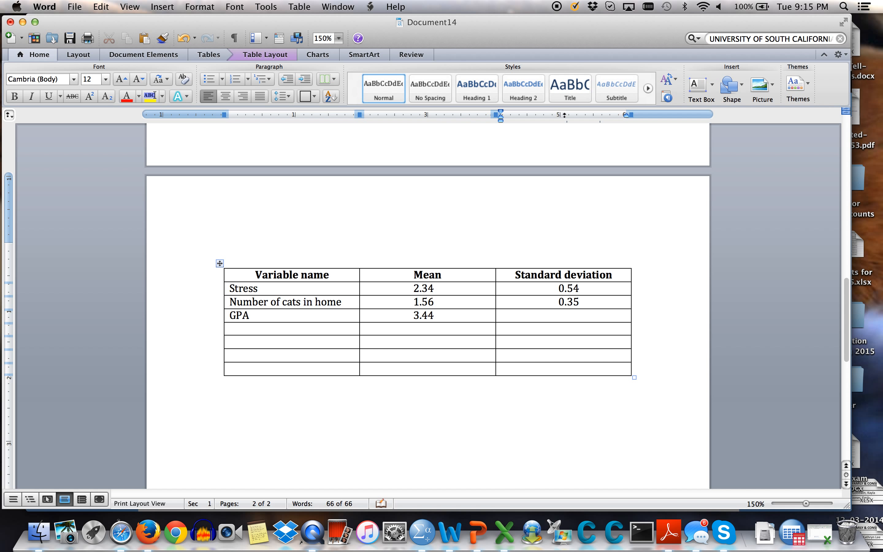
pyautogui.write('0.67')
# Fill the fourth data row with Glasses of water per day, mean 7.65 and standard deviation 1.23
pyautogui.click(240, 330)
pyautogui.write('Glasses of w')
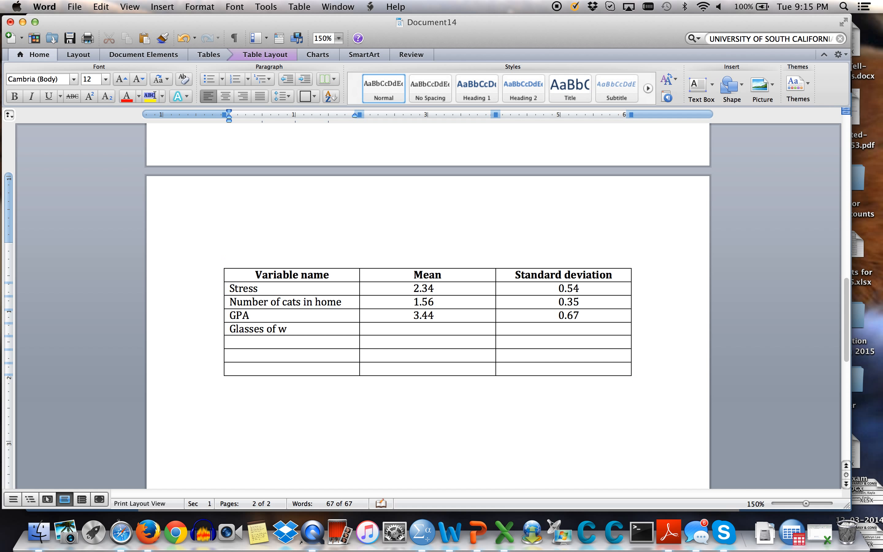
pyautogui.write('ater per day')
pyautogui.press('Tab')
pyautogui.write('7.65')
pyautogui.press('Tab')
pyautogui.write('1.23')
# Try to cut the three empty rows at the end of the table
pyautogui.click(267, 341)
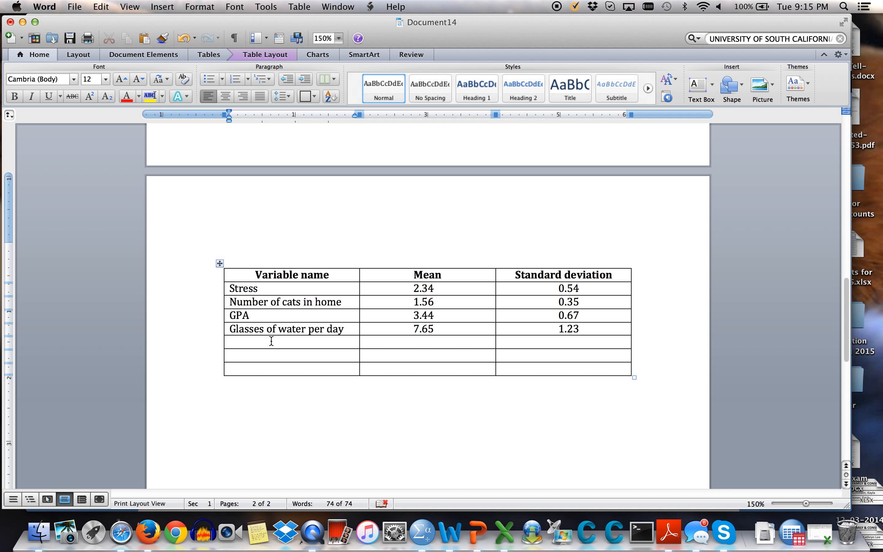
pyautogui.moveTo(311, 343); pyautogui.dragTo(518, 361)
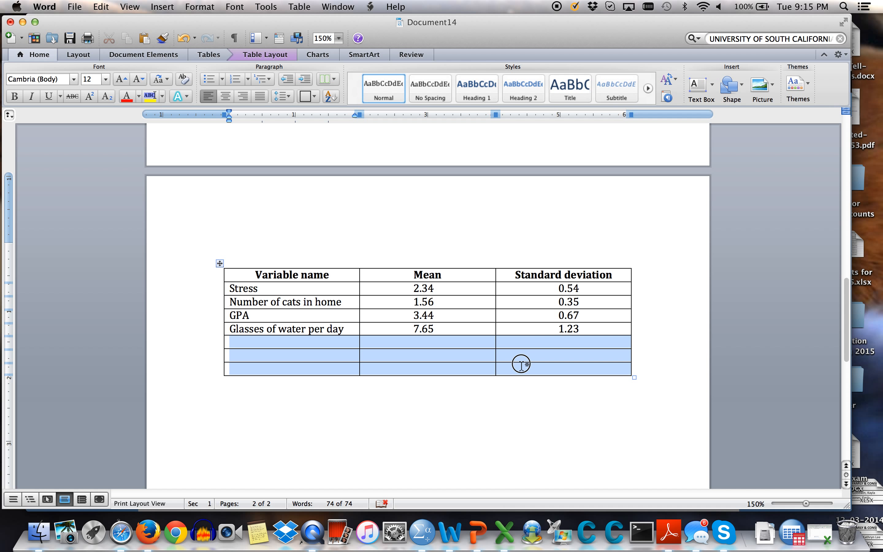
pyautogui.rightClick(520, 351)
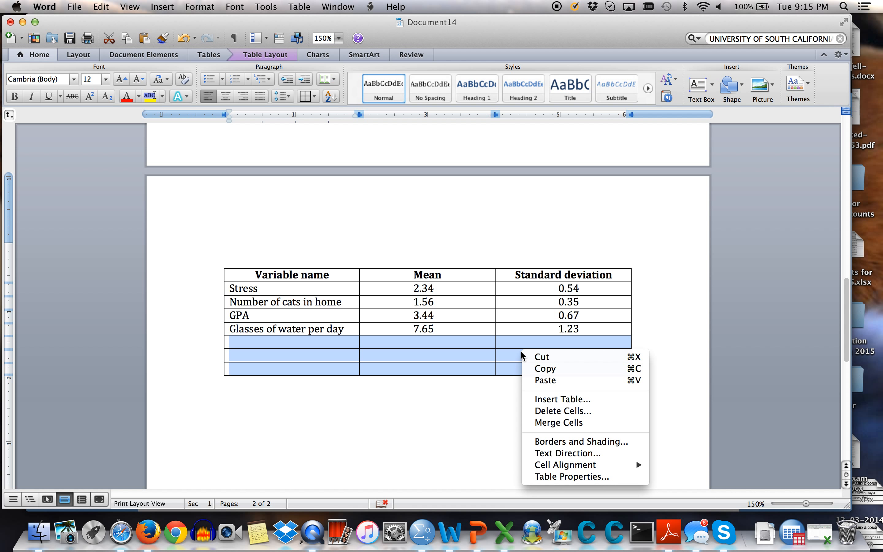
pyautogui.click(539, 357)
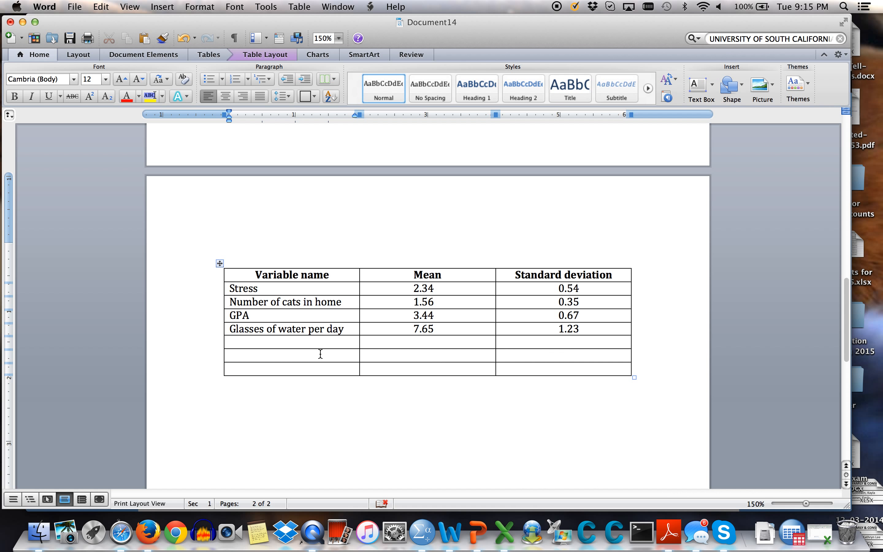
# Delete the three empty rows below Glasses of water per day as entire rows
pyautogui.moveTo(354, 339); pyautogui.dragTo(514, 358)
pyautogui.rightClick(514, 356)
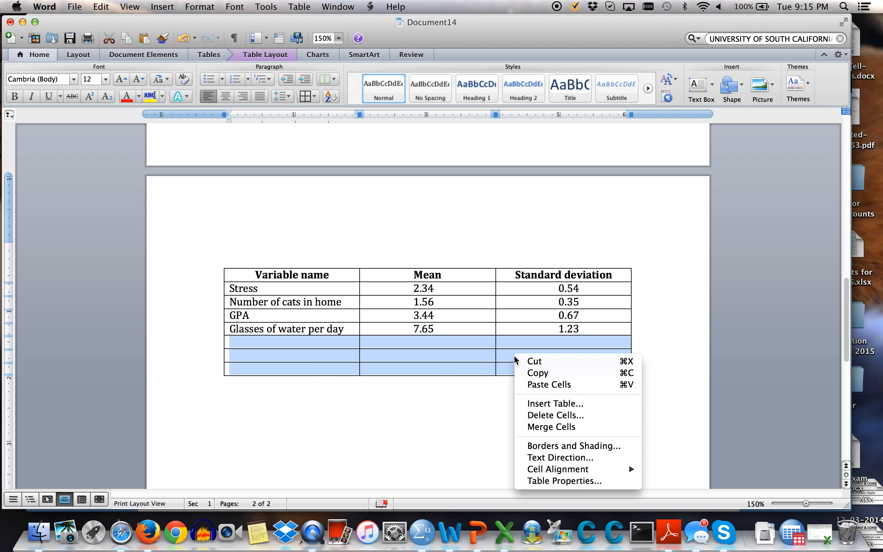
pyautogui.click(528, 419)
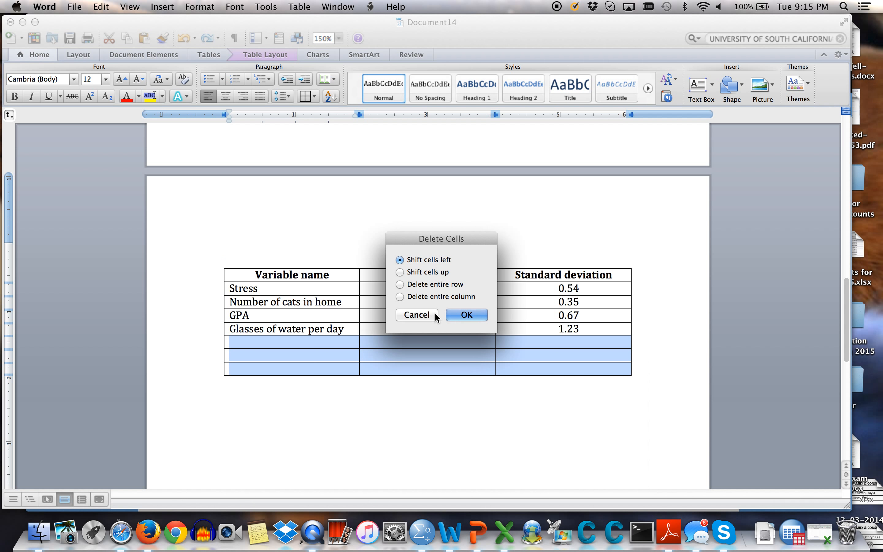
pyautogui.click(400, 284)
pyautogui.click(466, 315)
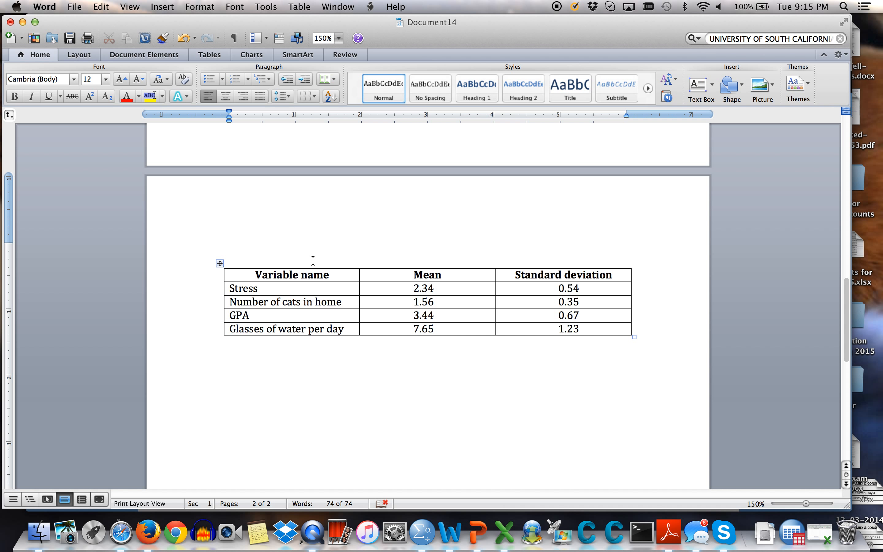
# Left-align the Variable name header cell
pyautogui.click(258, 274)
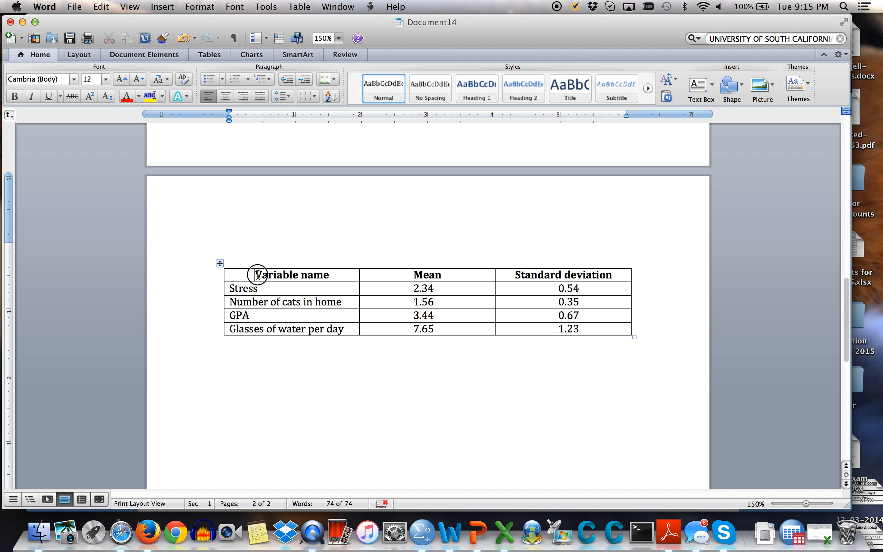
pyautogui.click(205, 99)
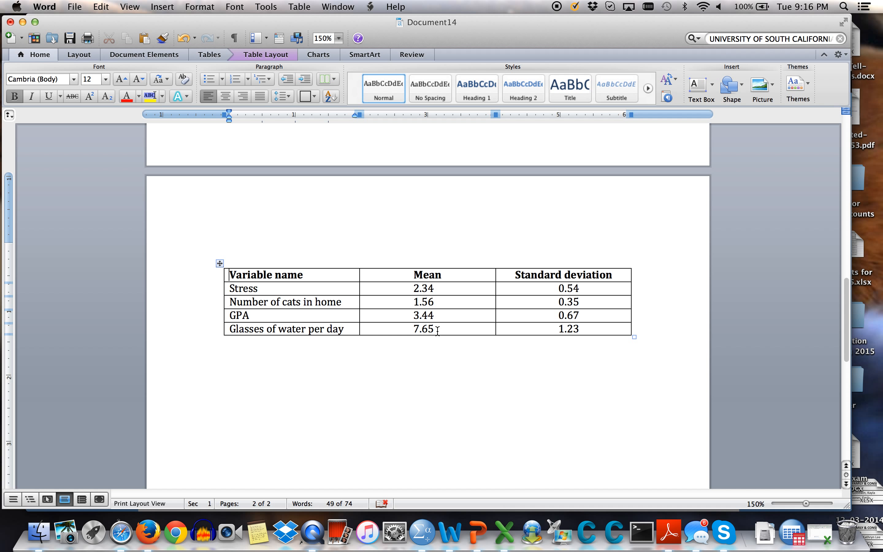
pyautogui.click(437, 315)
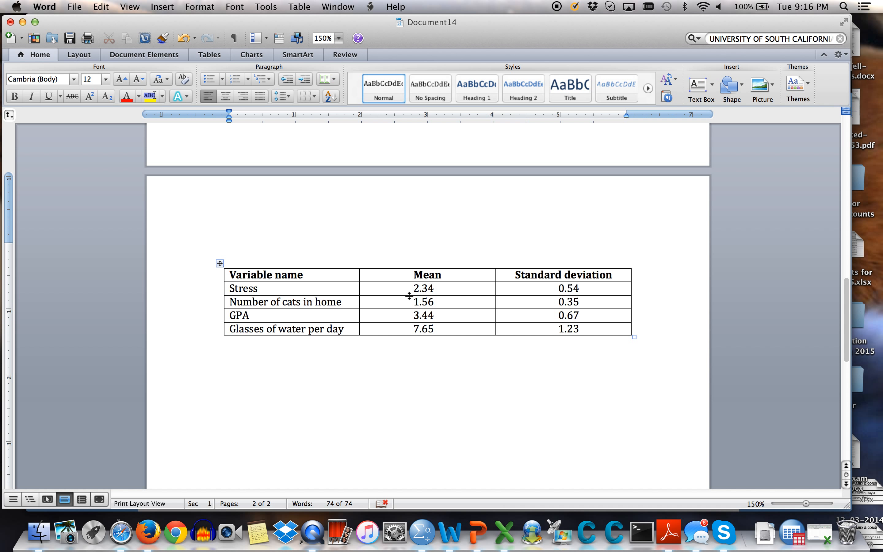
pyautogui.moveTo(408, 289); pyautogui.dragTo(416, 329)
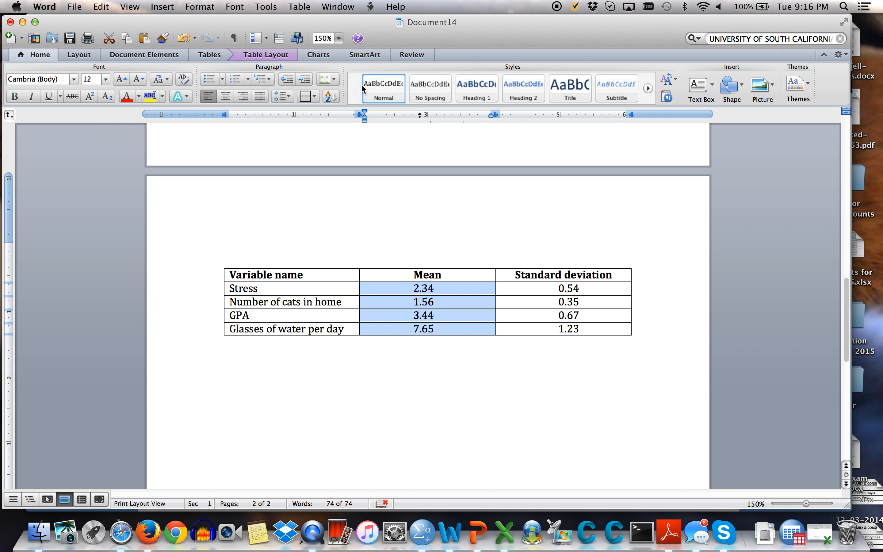
pyautogui.click(470, 394)
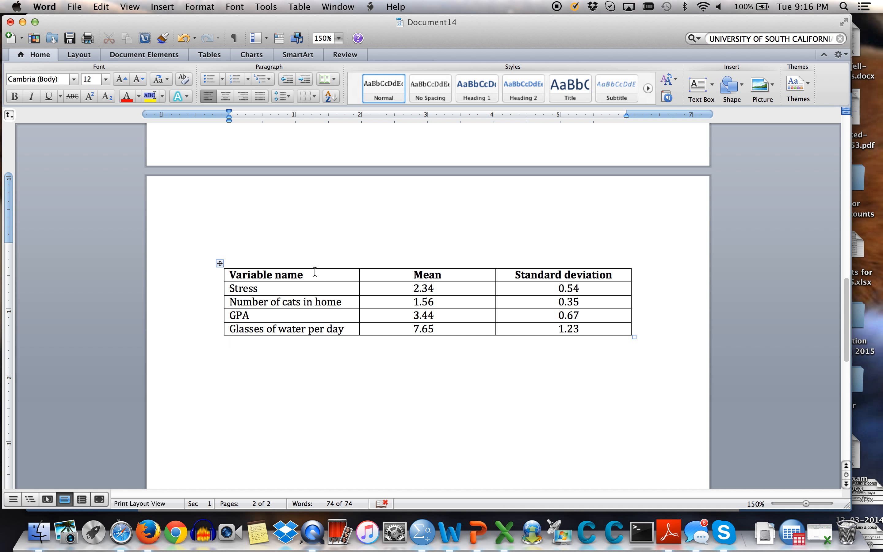
# Remove all borders from the whole table except a 1/2 pt line along its top and bottom edges
pyautogui.moveTo(316, 274); pyautogui.dragTo(559, 327)
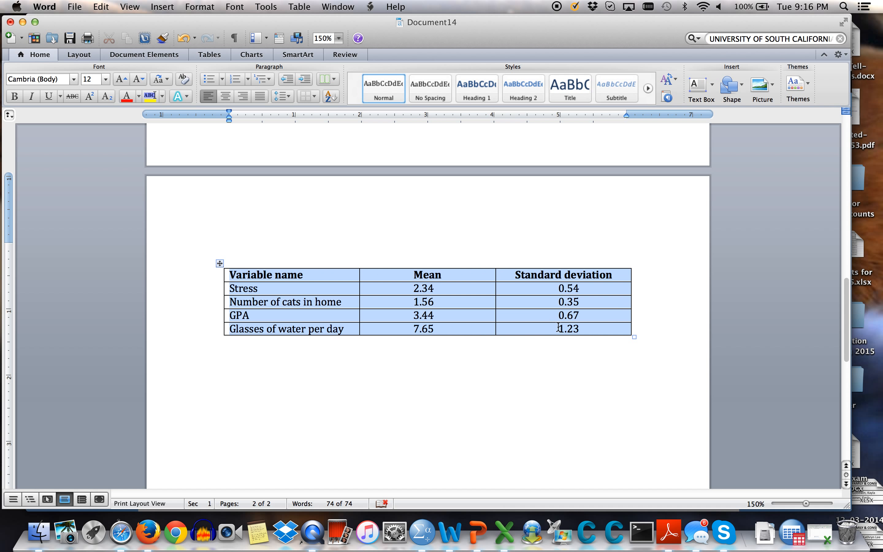
pyautogui.rightClick(482, 326)
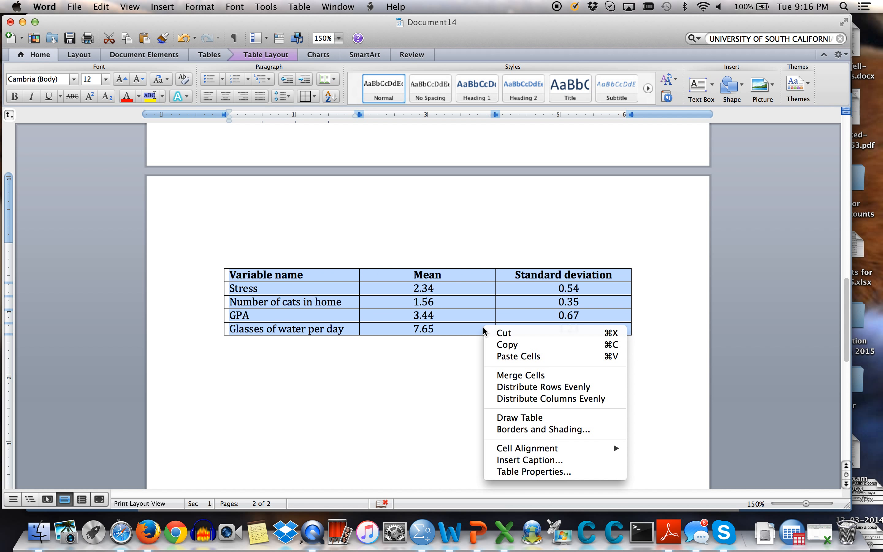
pyautogui.click(525, 472)
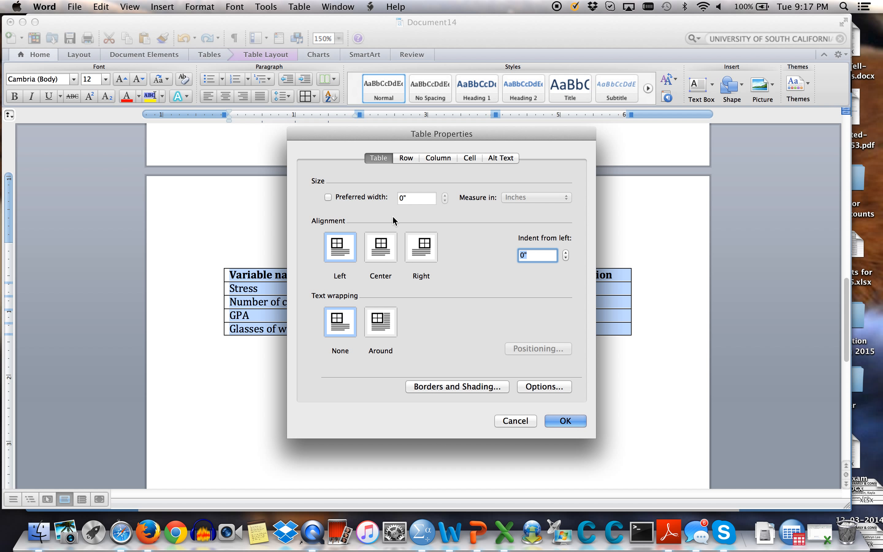
pyautogui.click(449, 387)
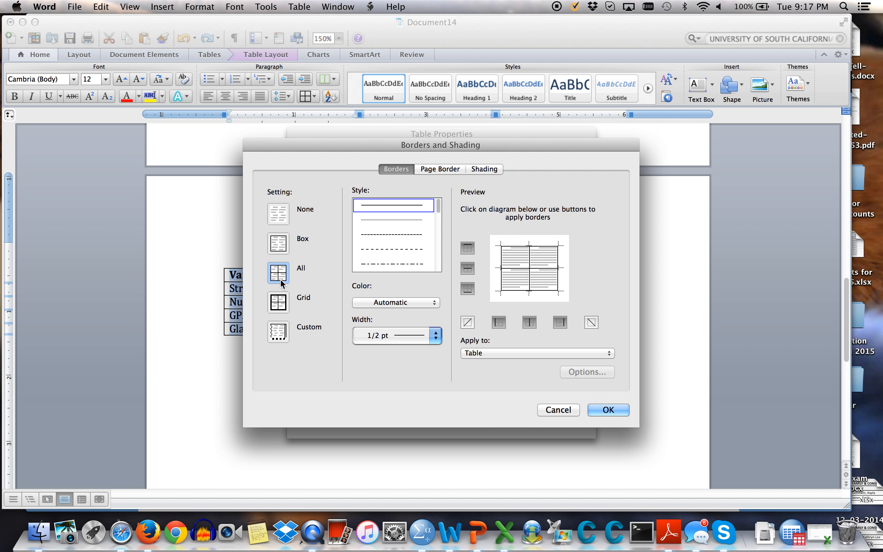
pyautogui.click(281, 215)
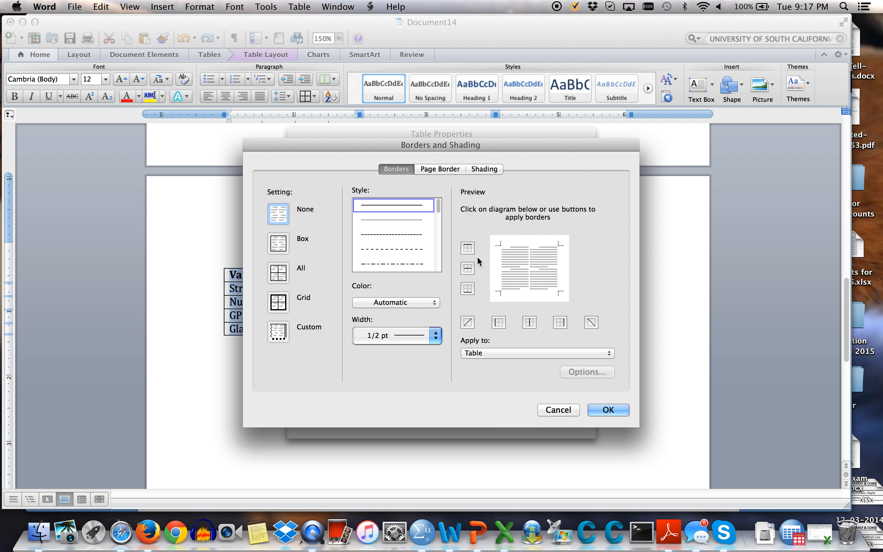
pyautogui.click(467, 248)
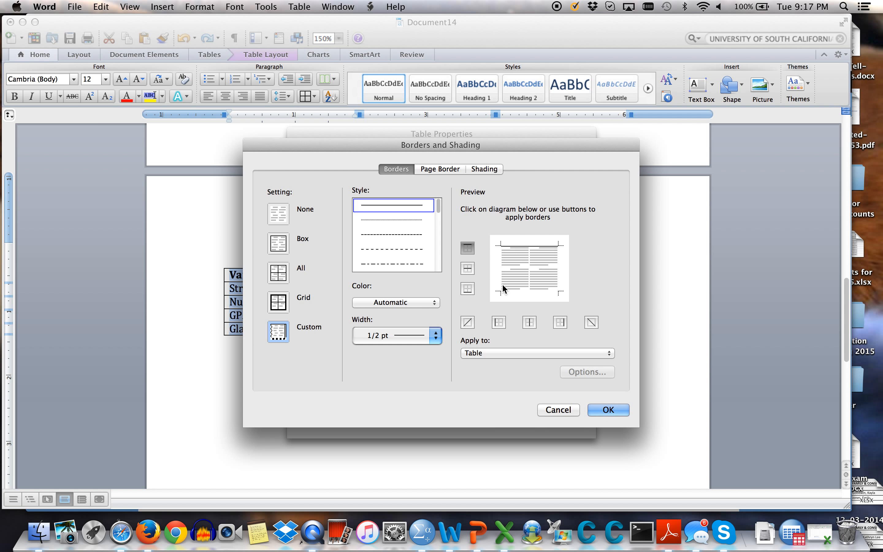
pyautogui.click(467, 288)
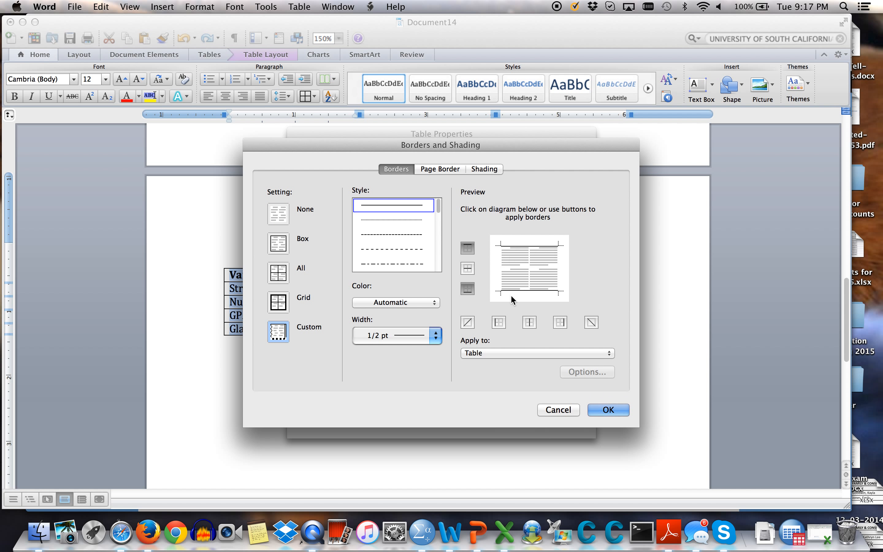
pyautogui.click(607, 409)
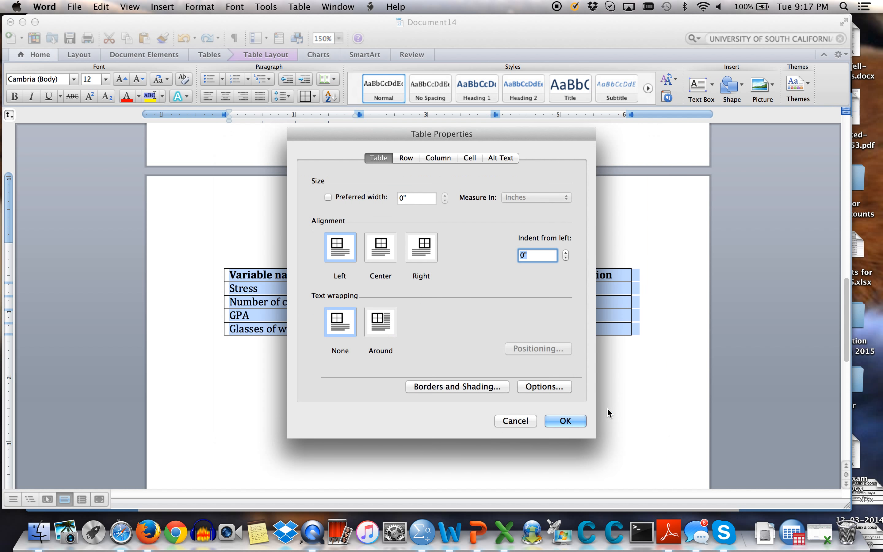
pyautogui.click(564, 420)
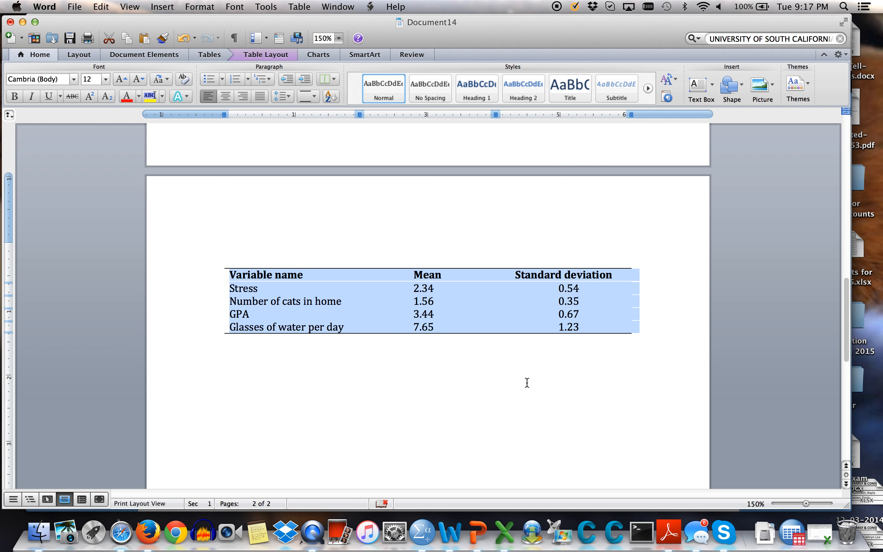
pyautogui.click(501, 396)
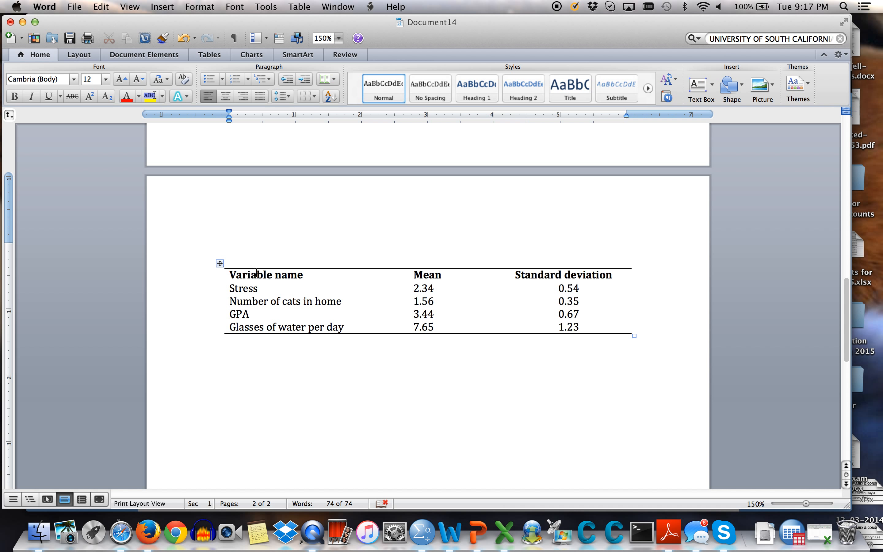
# Add a 1/2 pt bottom border beneath the table's header row, keeping its top line
pyautogui.moveTo(241, 275); pyautogui.dragTo(527, 275)
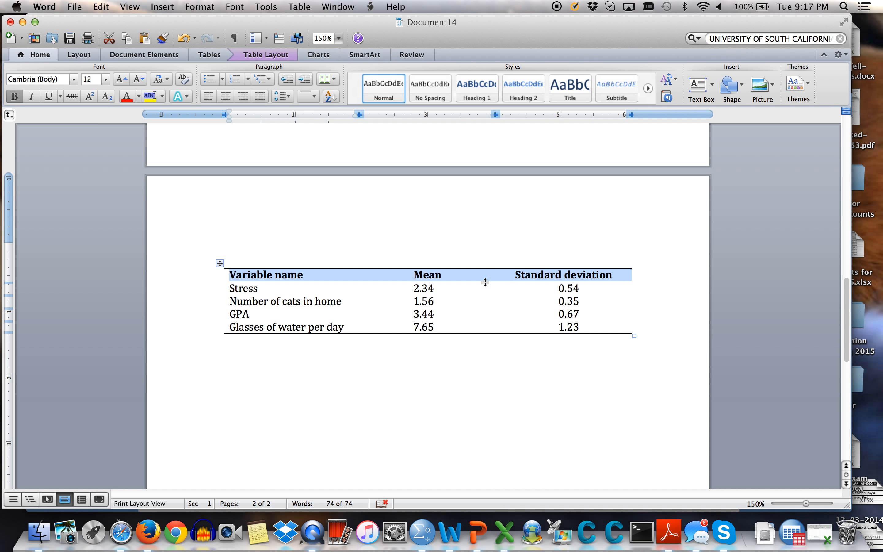
pyautogui.rightClick(471, 276)
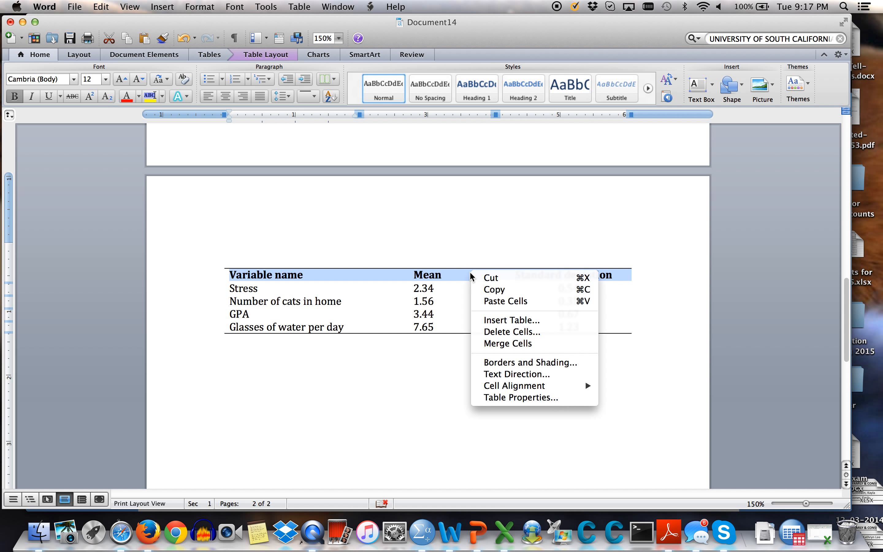
pyautogui.click(496, 398)
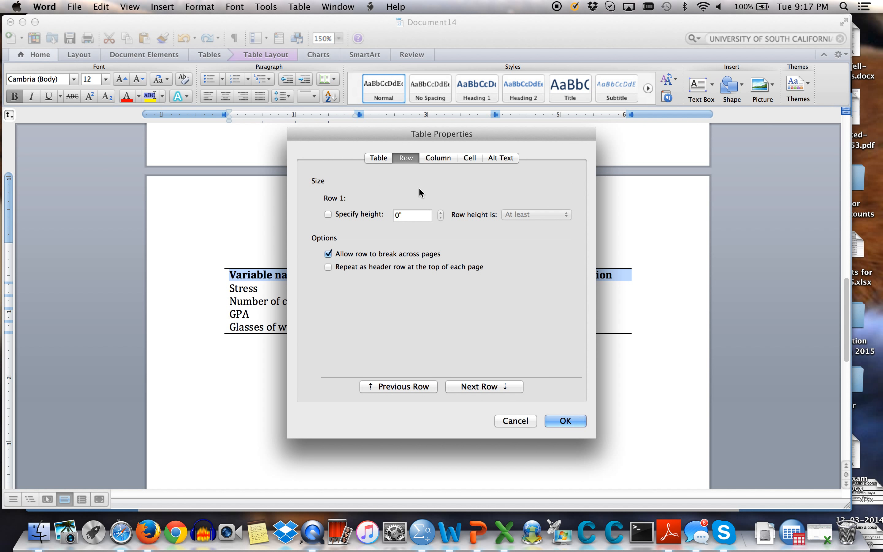
pyautogui.click(380, 157)
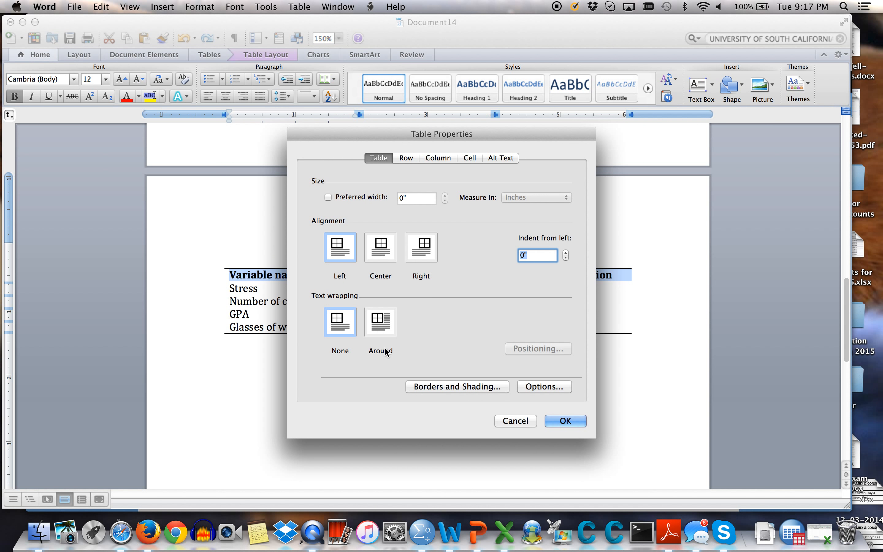
pyautogui.click(443, 387)
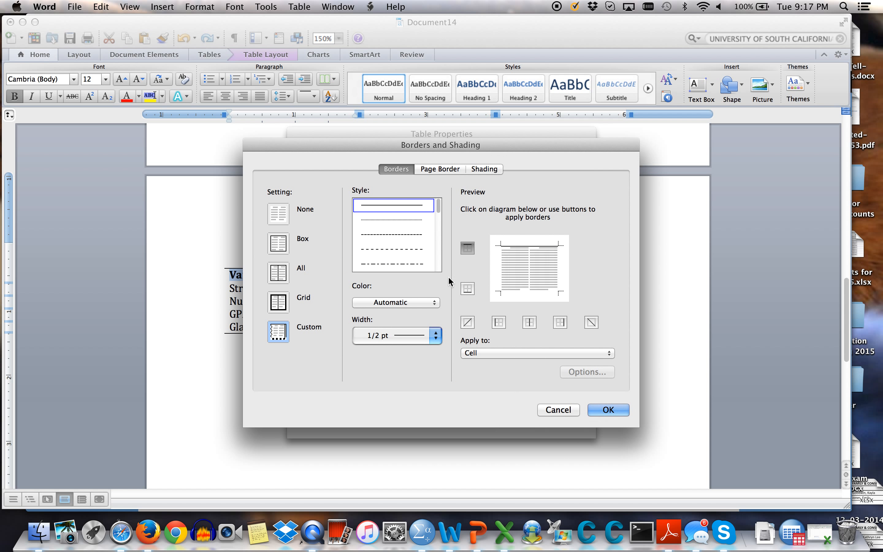
pyautogui.click(467, 289)
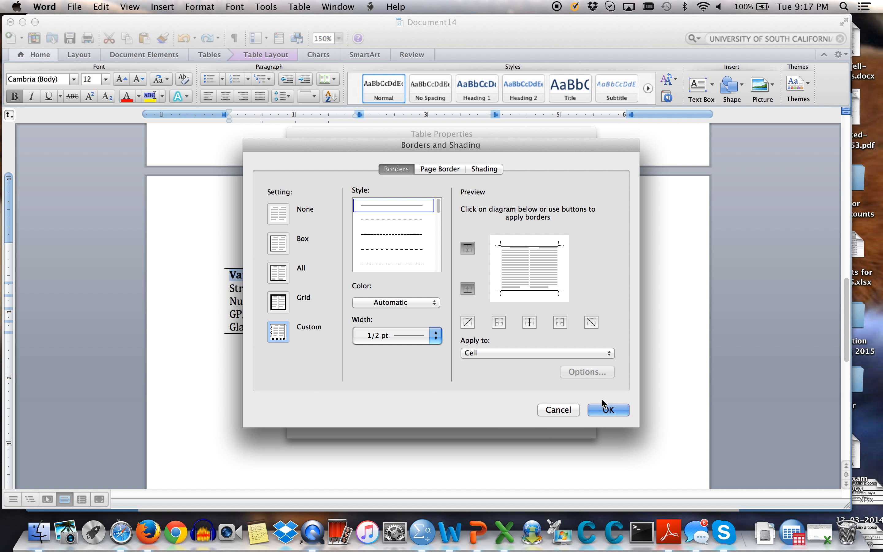
pyautogui.click(604, 409)
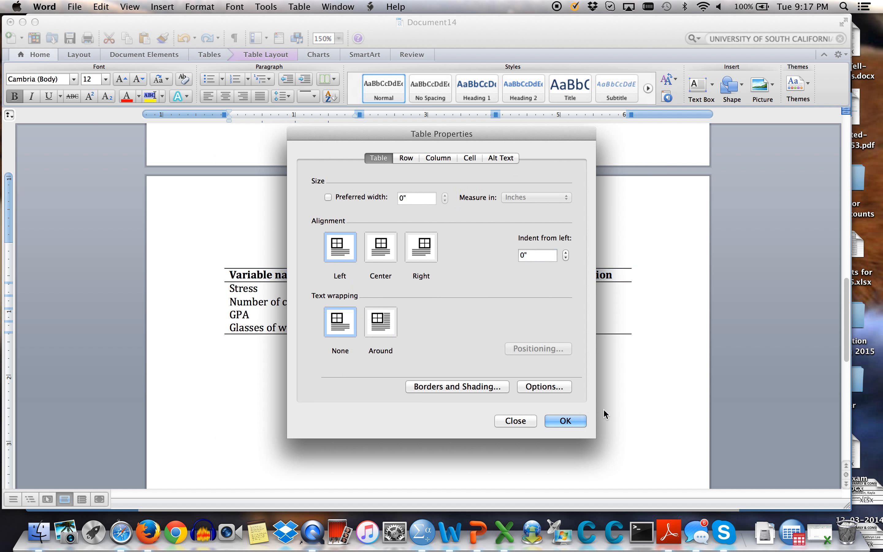
pyautogui.click(559, 423)
pyautogui.click(385, 337)
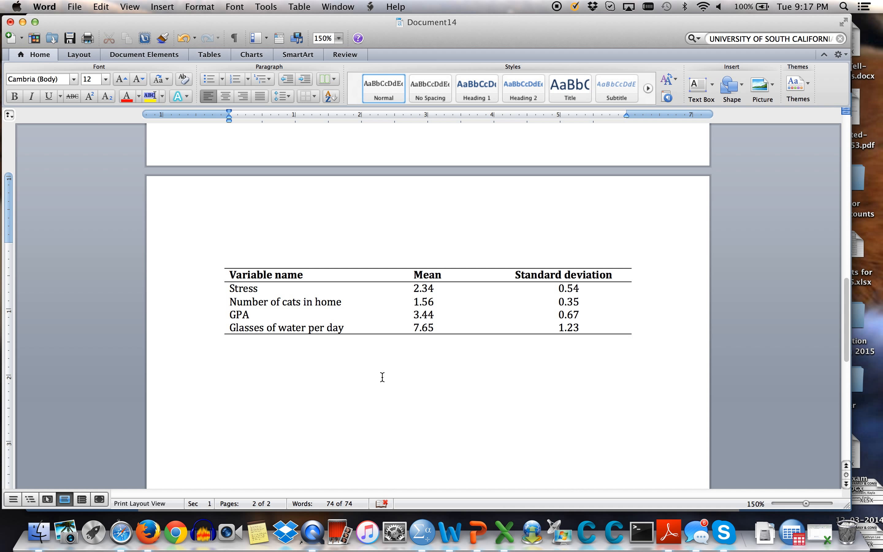
# Insert the label "Table 2" on the line above the table and start a new line below it
pyautogui.click(241, 253)
pyautogui.write('Tbl')
pyautogui.write('ble 2')
pyautogui.press('Return')
# Enter the table title "Means for Variables in Stress Data (N = 458)" beneath the Table 2 label
pyautogui.write('Variabl')
pyautogui.press('BackSpace')
pyautogui.press('BackSpace')
pyautogui.press('BackSpace')
pyautogui.press('BackSpace')
pyautogui.press('BackSpace')
pyautogui.press('BackSpace')
pyautogui.press('BackSpace')
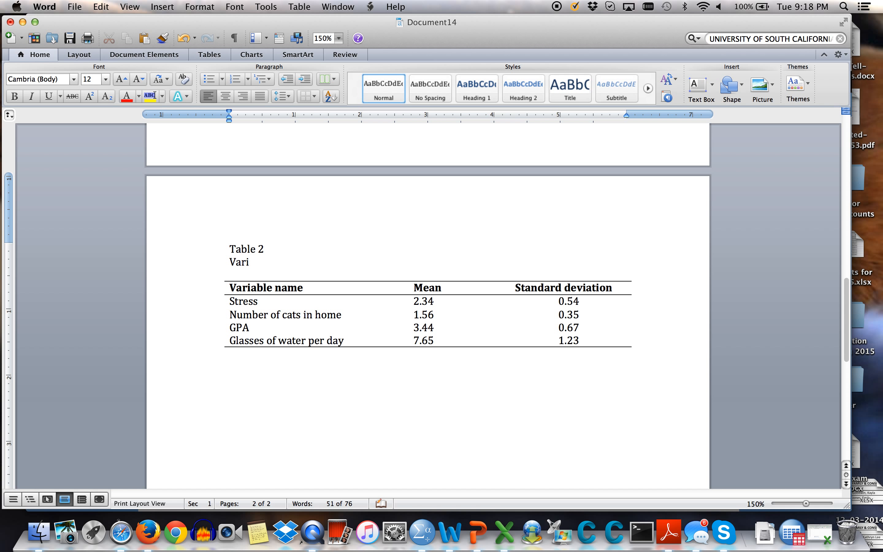
pyautogui.write('Means for Variables in ')
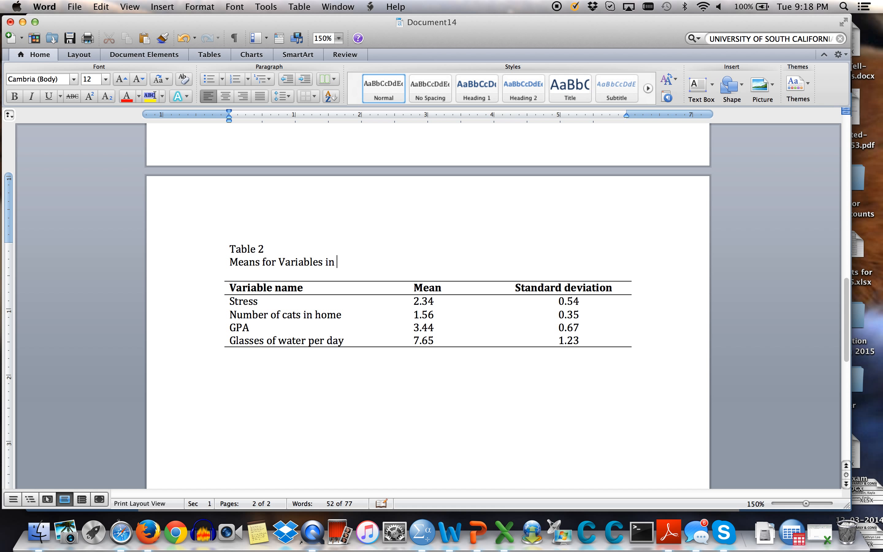
pyautogui.write('Stress Data (')
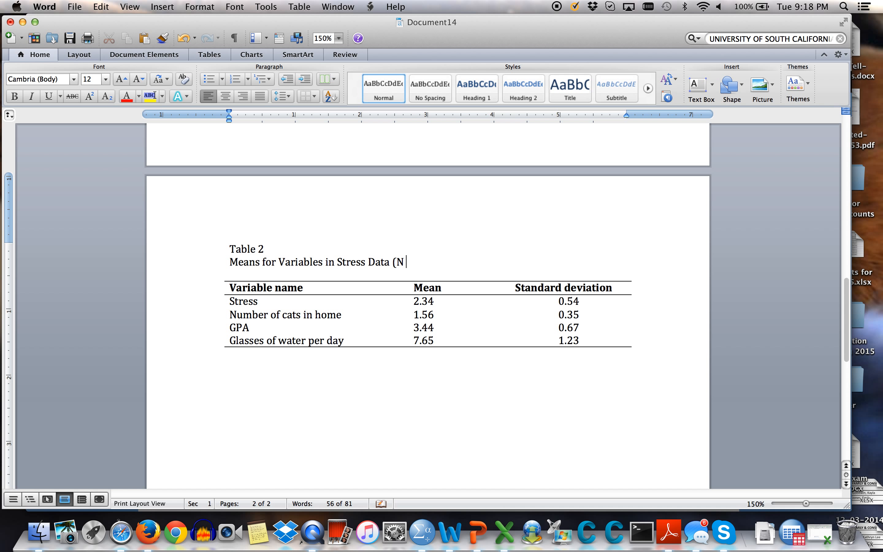
pyautogui.write('N = 458)')
# Italicize the whole title line beneath the Table 2 label
pyautogui.moveTo(445, 262); pyautogui.dragTo(233, 262)
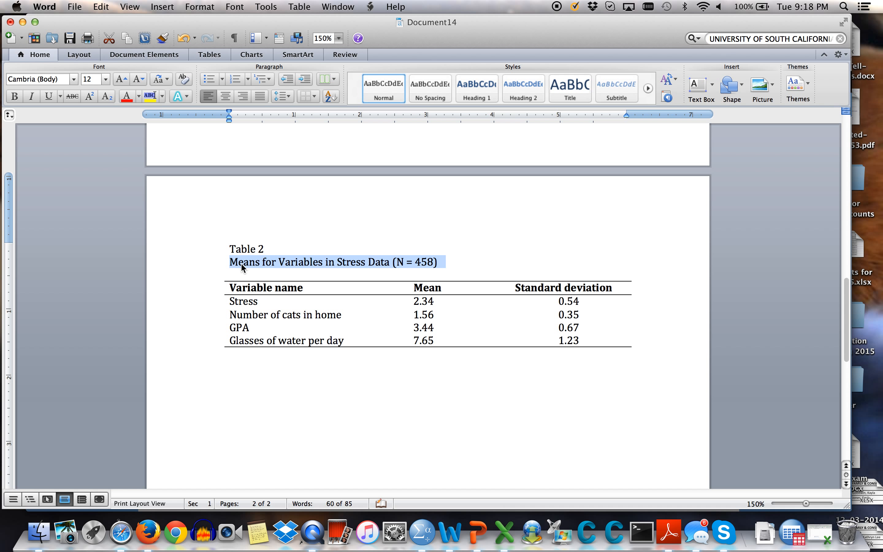
pyautogui.click(30, 100)
pyautogui.click(456, 259)
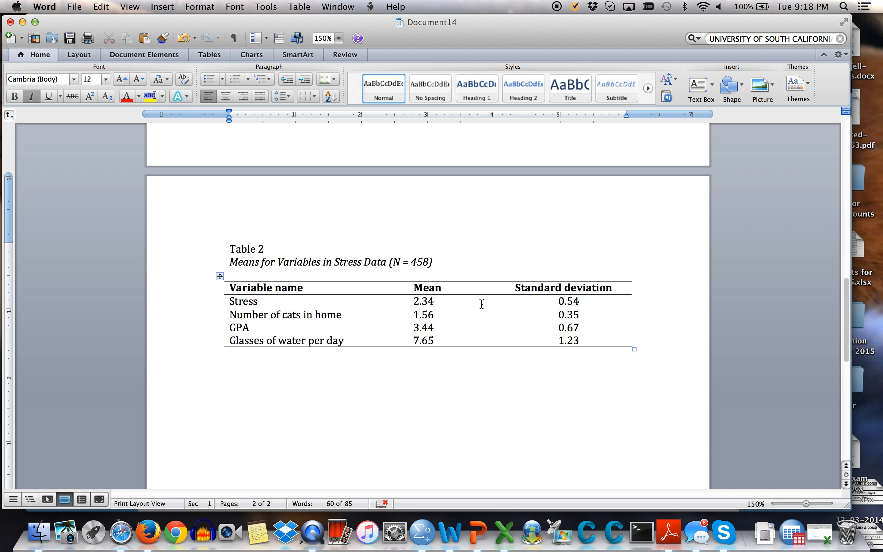
# Compare the formatting and placement of the Figure 1 caption under the pie chart with the Table 2 title above the table
pyautogui.scroll(5, 482, 301)
pyautogui.scroll(6, 481, 303)
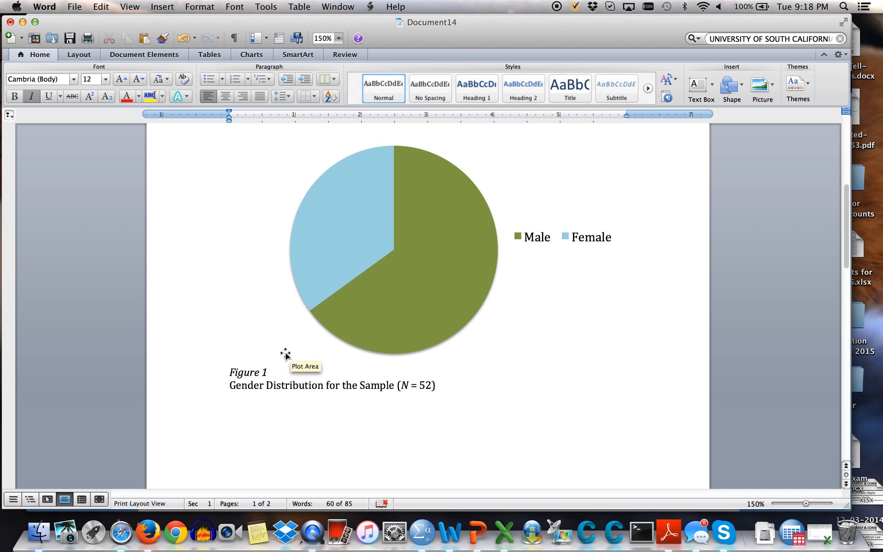
pyautogui.moveTo(320, 302)
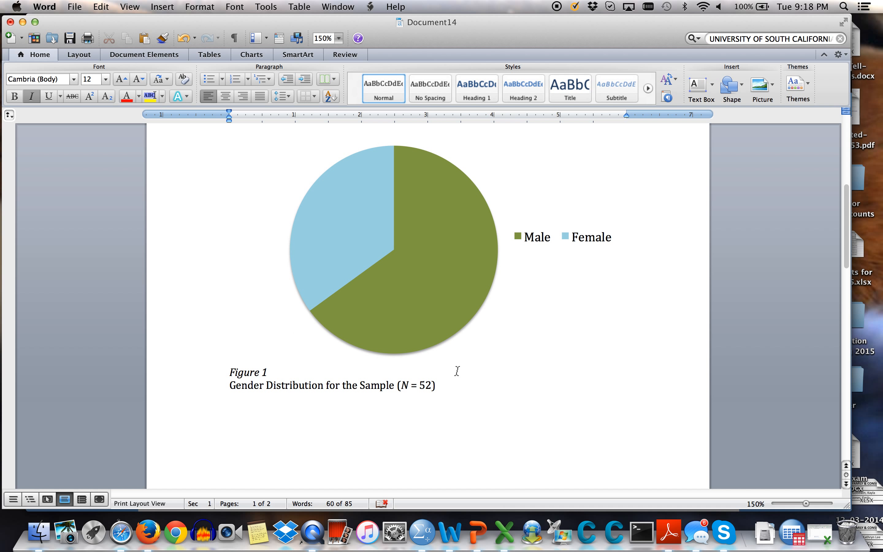
pyautogui.scroll(-6, 457, 369)
pyautogui.scroll(-9, 456, 369)
pyautogui.scroll(4, 457, 370)
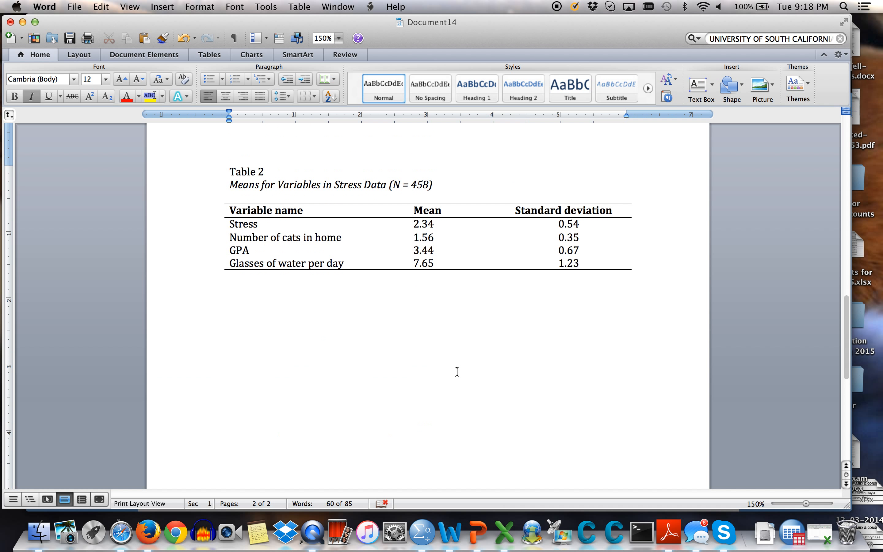
pyautogui.click(434, 240)
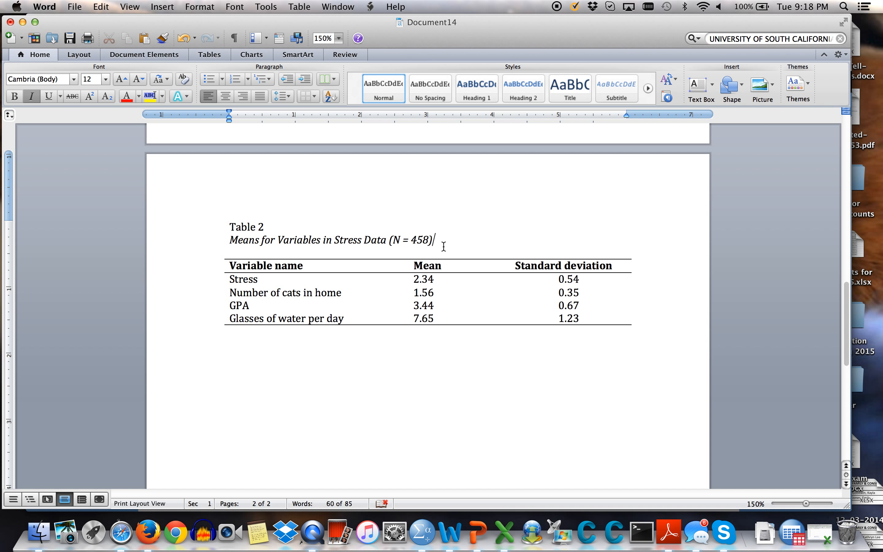
pyautogui.click(358, 374)
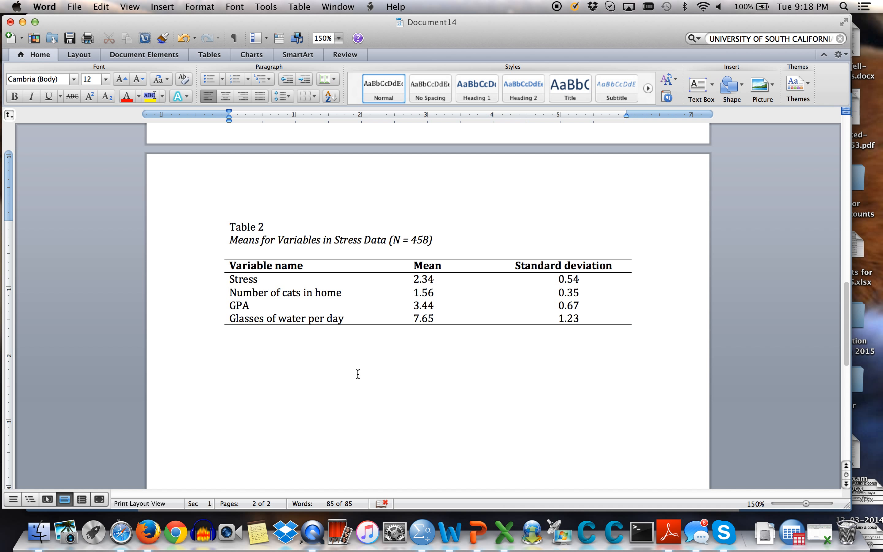